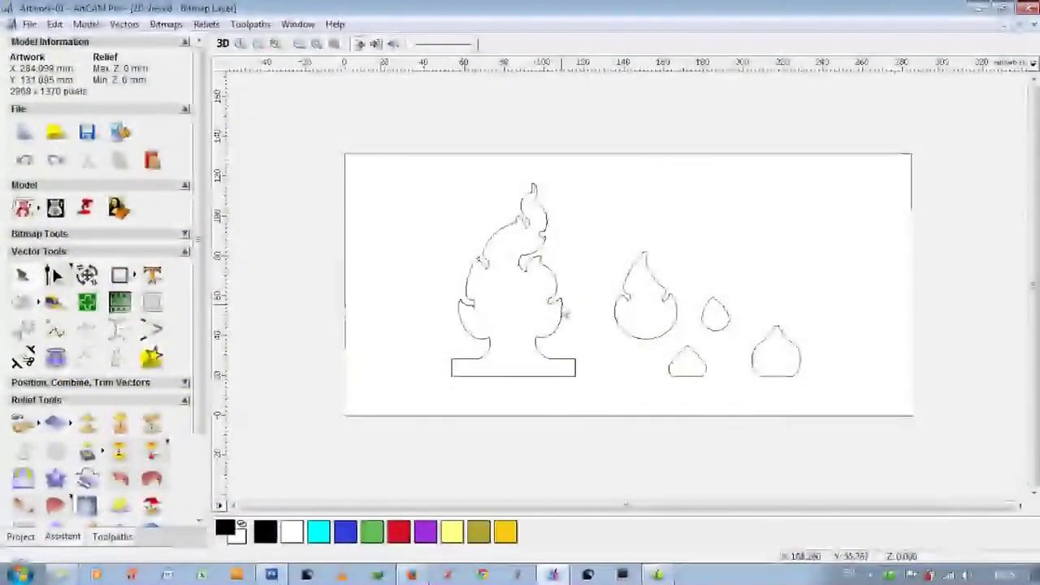
- Select the large flame vector and bring up Offset Vector(s) for a 1 inward radiused offset
left_click(539, 336)
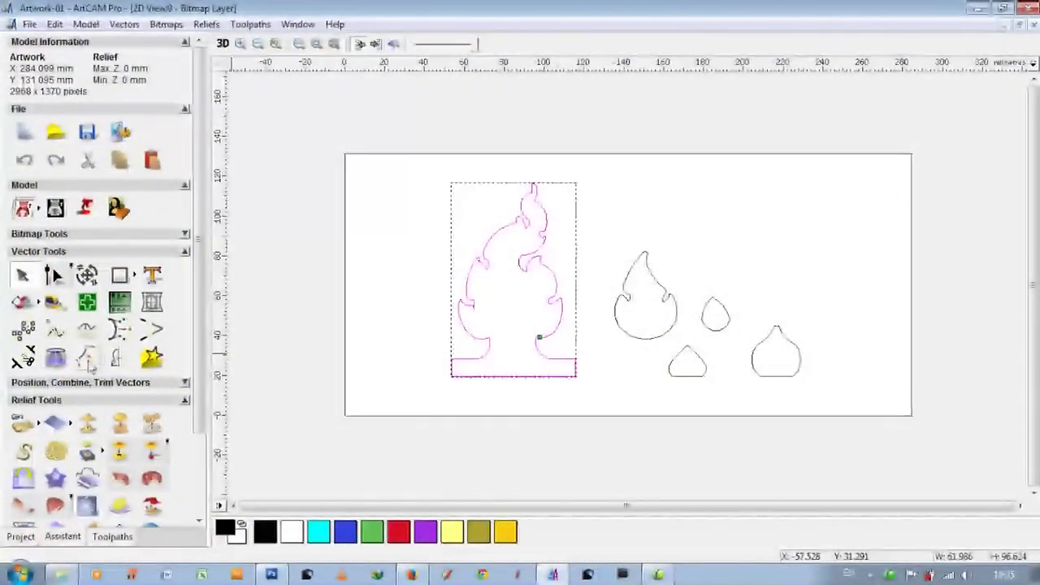
left_click(87, 356)
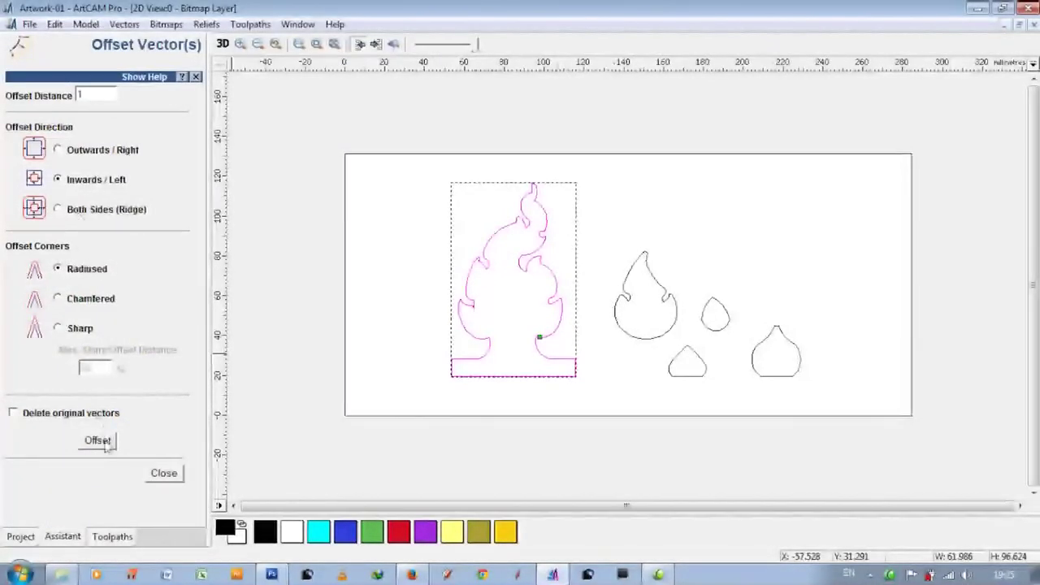
- Create 1 inward offsets of the large flame and the small flame
left_click(97, 439)
left_click(627, 290)
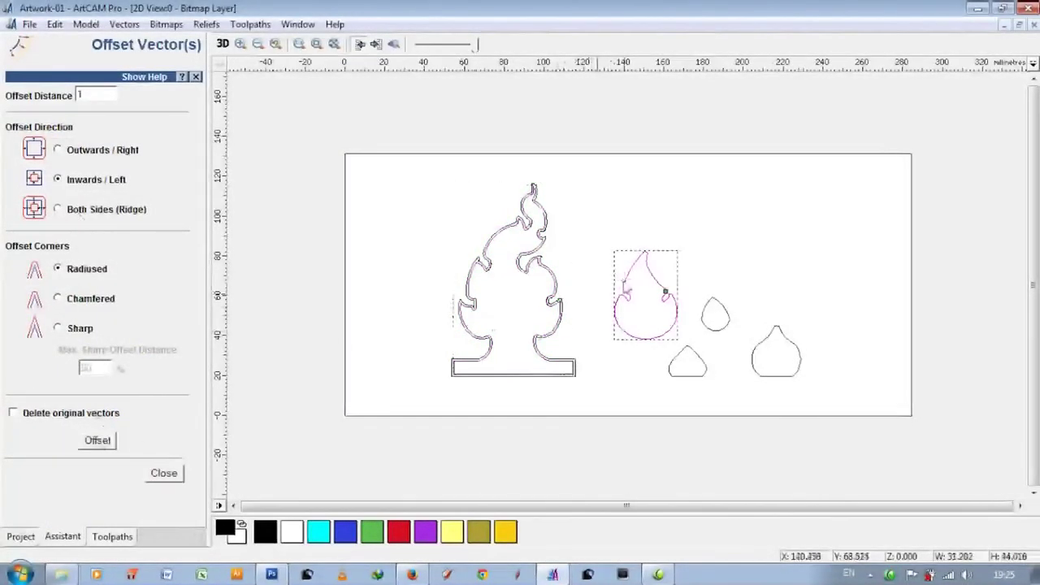
left_click(108, 441)
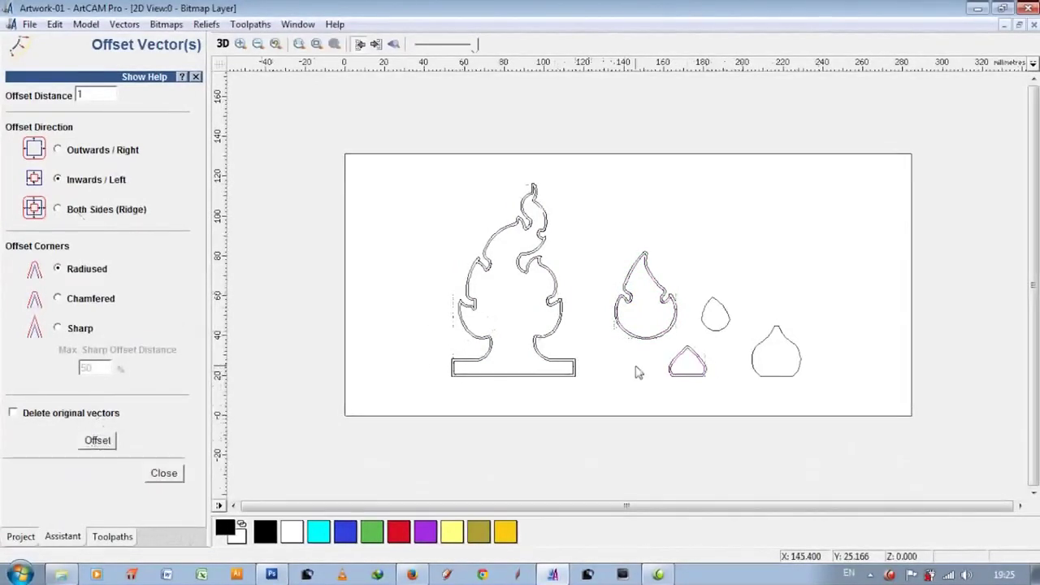
- Move the teardrop inside the small flame and give it an inward offset
scroll(637, 372, "up", 2)
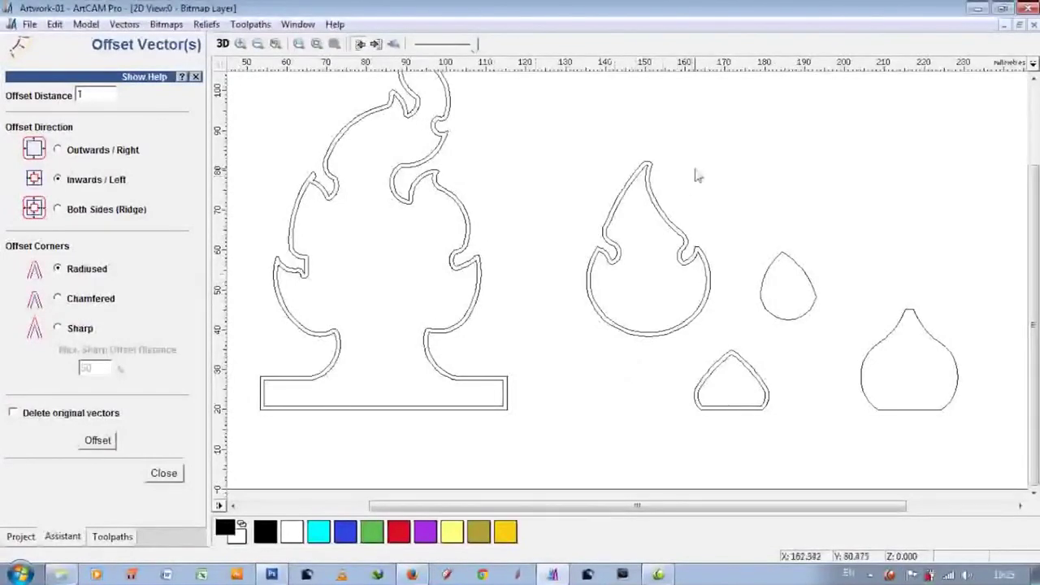
left_click_drag(740, 104, 560, 344)
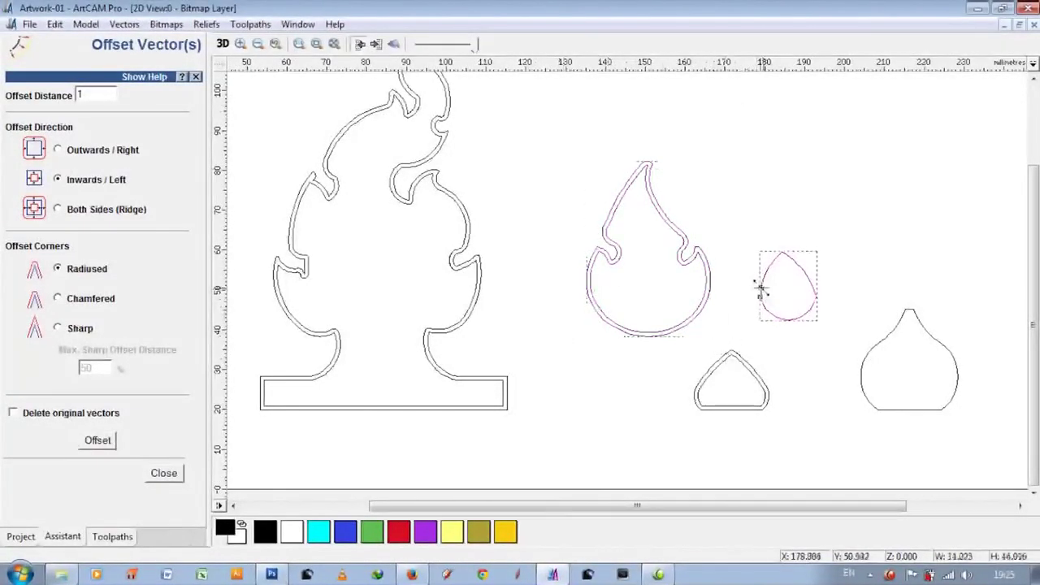
left_click_drag(762, 278, 622, 274)
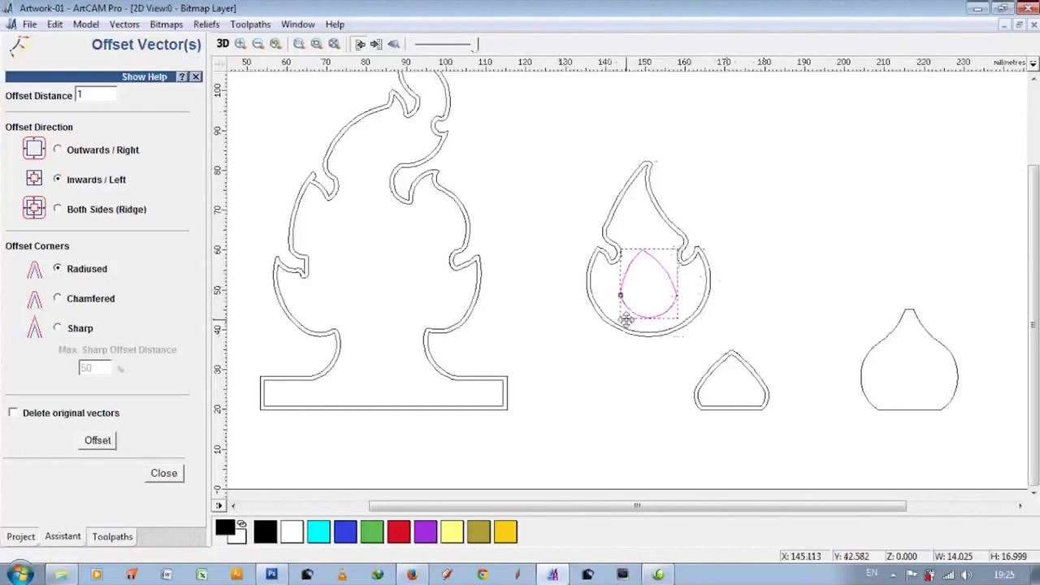
left_click(99, 440)
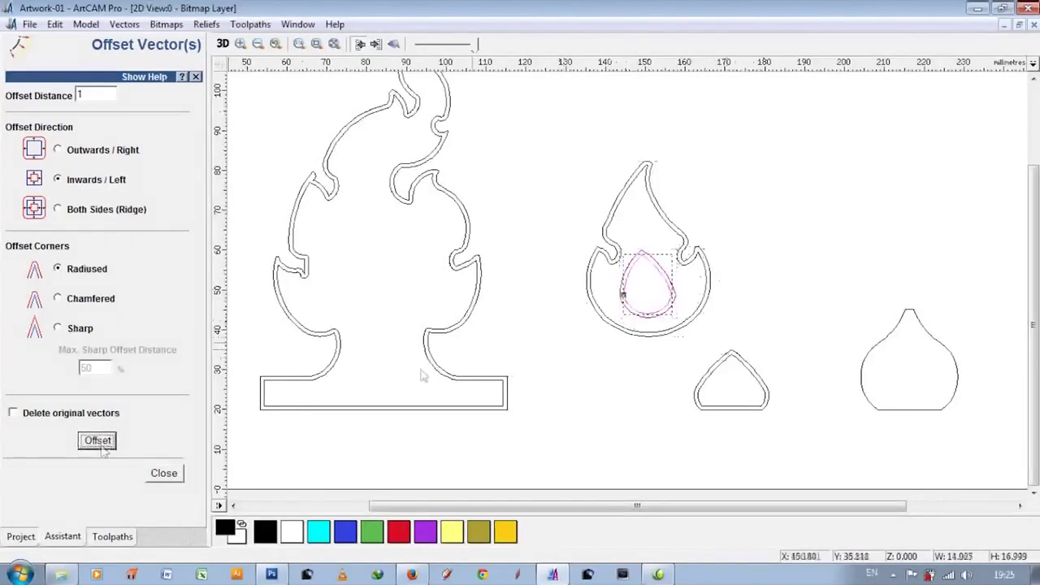
left_click(796, 145)
left_click_drag(859, 118, 544, 453)
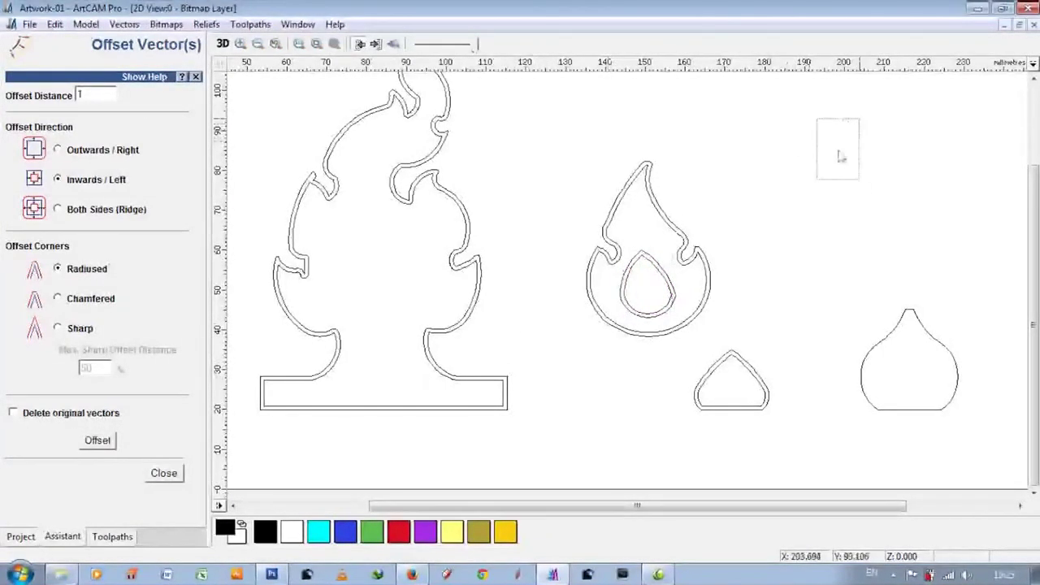
- Nudge the small flame and its teardrop into the large flame with the arrow keys
mouse_move(741, 126)
left_mouse_down()
mouse_move(578, 341)
mouse_move(555, 348)
left_mouse_up()
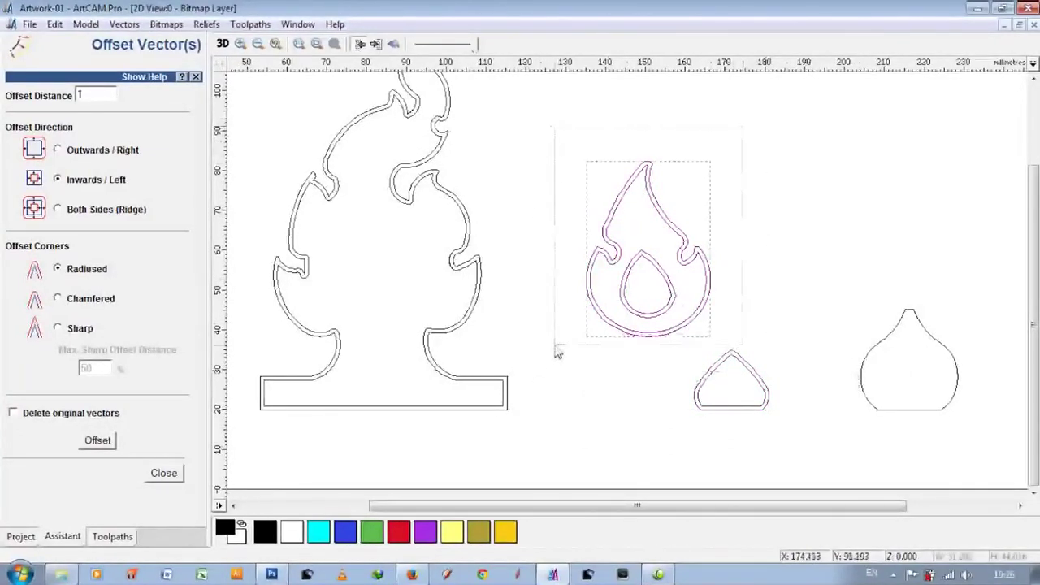
key("Left")
key("Left")
key("Left")
key("Left")
key("Left")
key("Left")
key("Left")
key("Left")
key("Left")
key("Left")
key("Left")
key("Left")
key("Left")
key("Left")
key("Left")
key("Left")
key("Left")
key("Left")
key("Left")
key("Left")
key("Left")
key("Left")
key("Left")
key("Left")
key("Left")
key("Left")
key("Left")
key("Left")
key("Left")
key("Left")
key("Left")
key("Left")
key("Left")
key("Left")
key("Down")
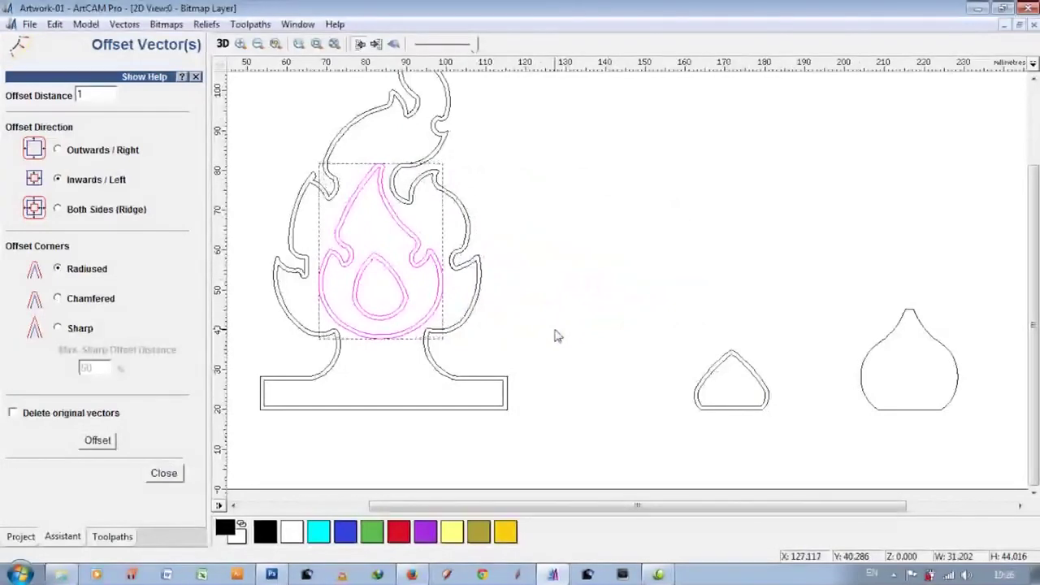
- Move the offset triangle into the flame's base strip
left_click_drag(796, 328, 656, 455)
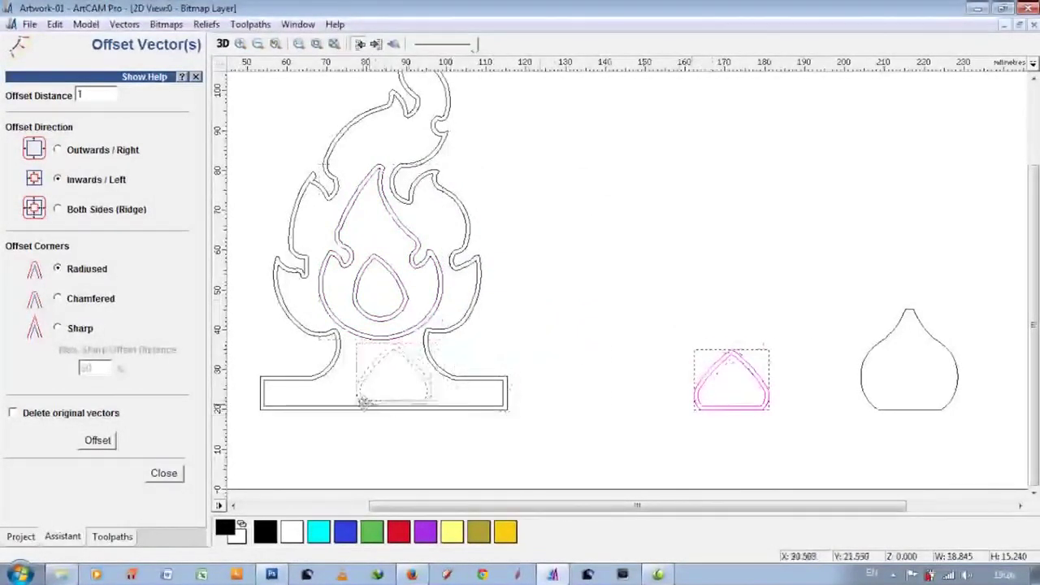
left_click_drag(454, 414, 355, 403)
scroll(321, 235, "up", 3)
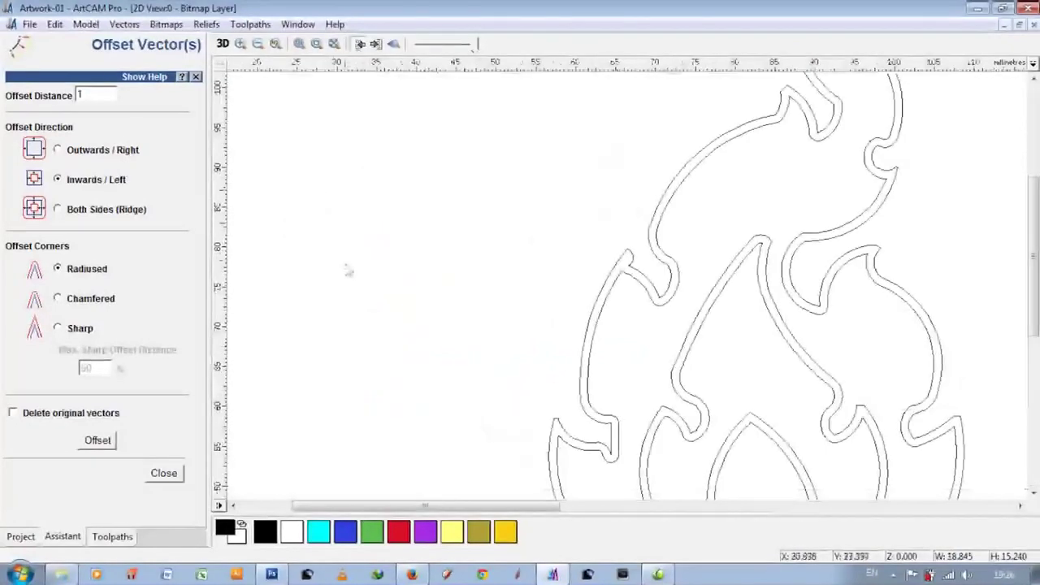
scroll(343, 267, "down", 2)
scroll(573, 292, "down", 2)
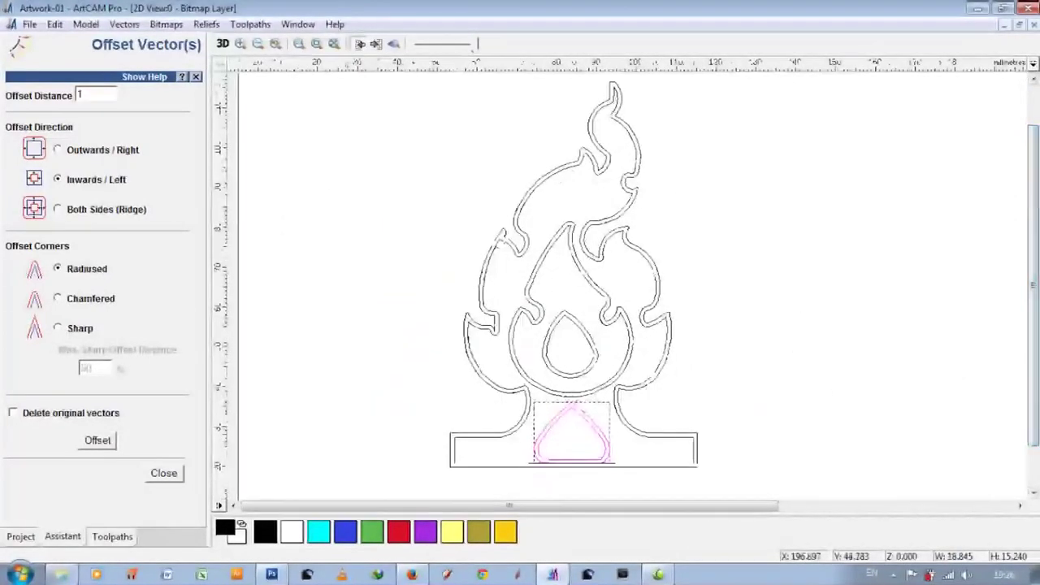
scroll(764, 464, "up", 2)
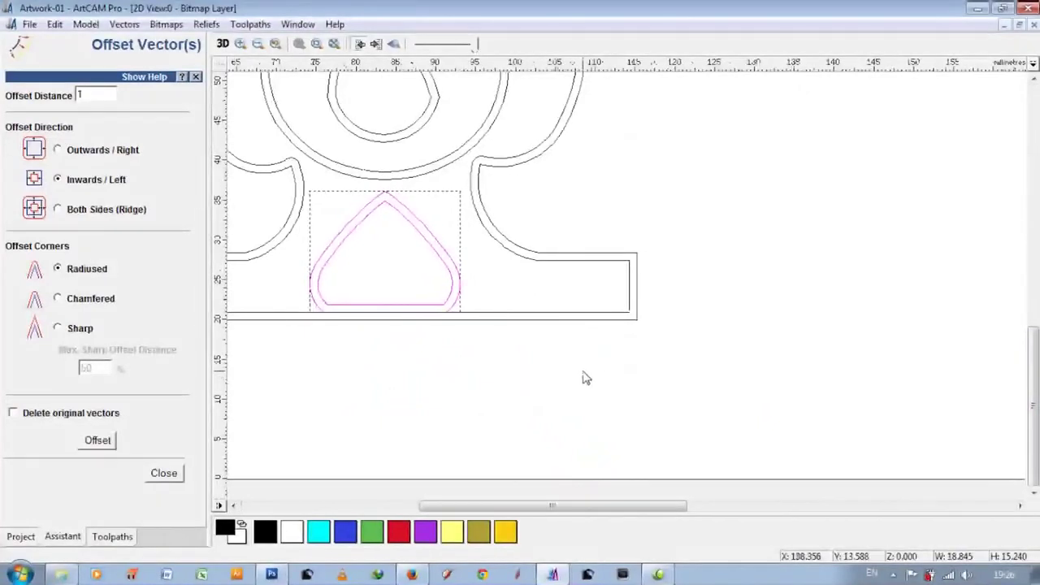
left_click(657, 399)
scroll(944, 447, "down", 2)
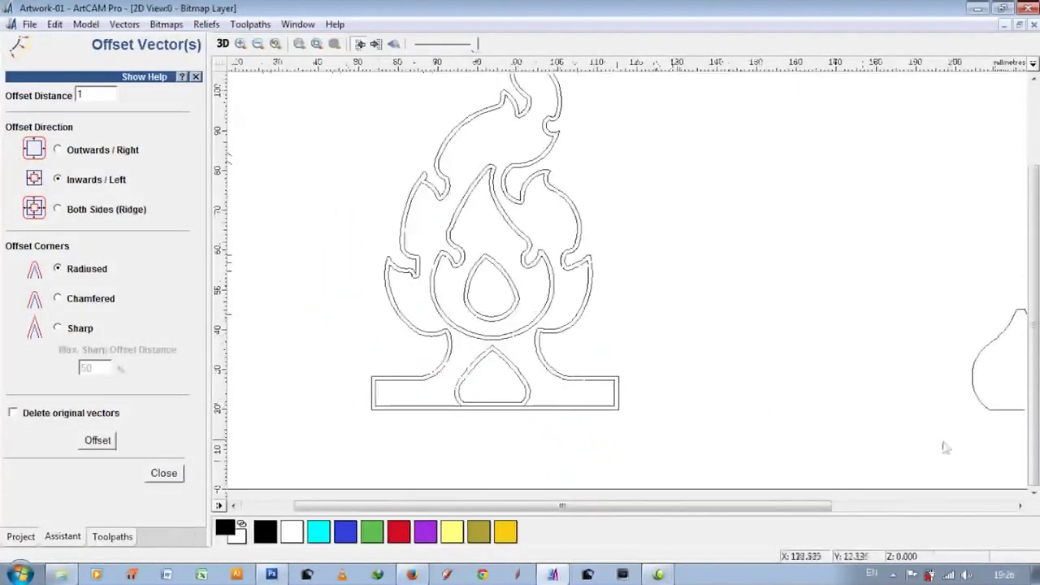
- Place the onion-shaped drop at the right end of the base strip
left_click(975, 372)
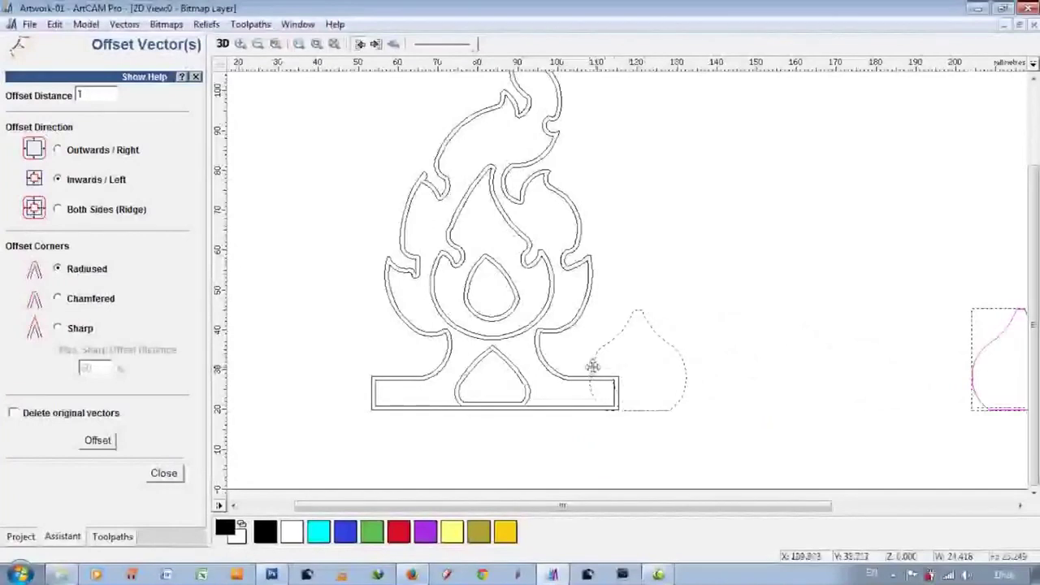
left_click_drag(566, 368, 599, 399)
scroll(636, 383, "up", 2)
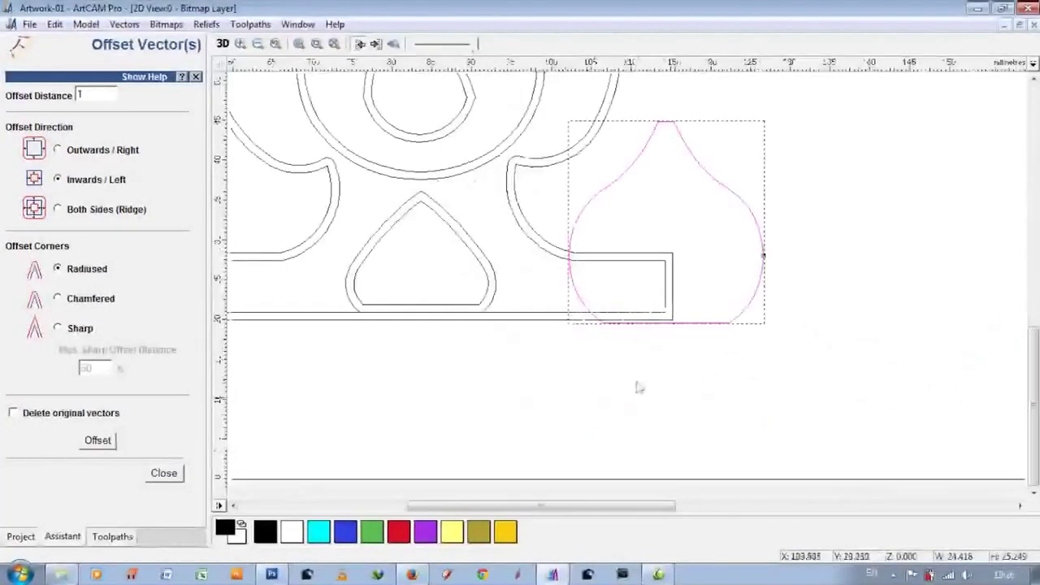
scroll(640, 385, "down", 2)
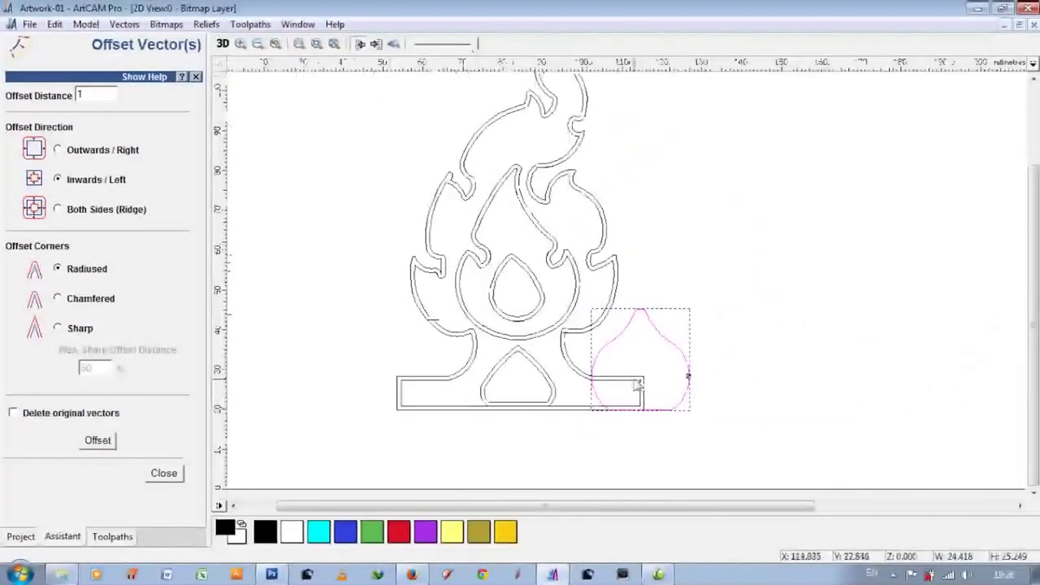
scroll(596, 360, "down", 2)
scroll(596, 360, "up", 2)
scroll(632, 263, "down", 2)
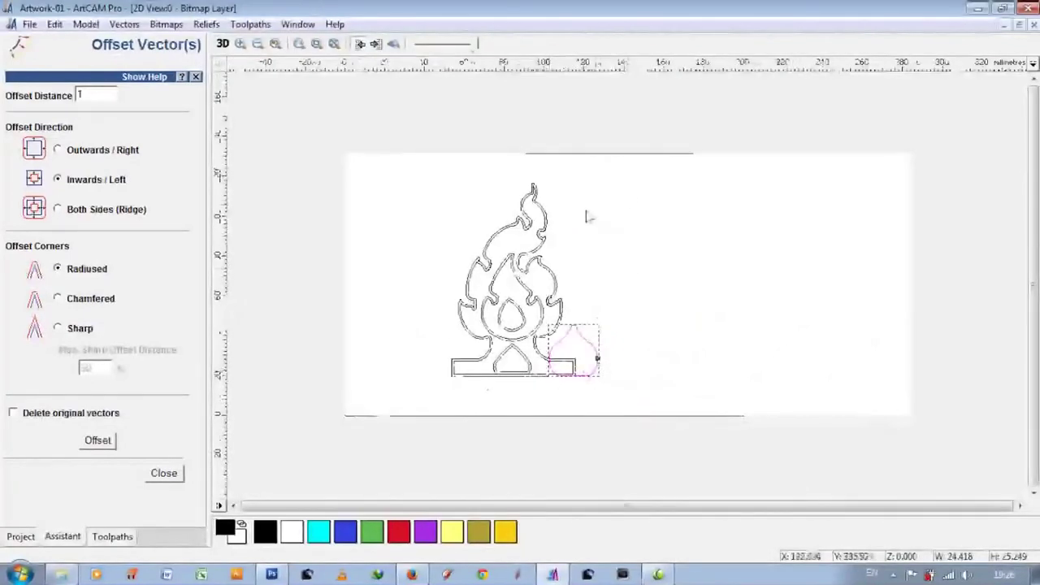
- Copy the whole flame design to the right beside the original
left_click_drag(631, 174, 422, 408)
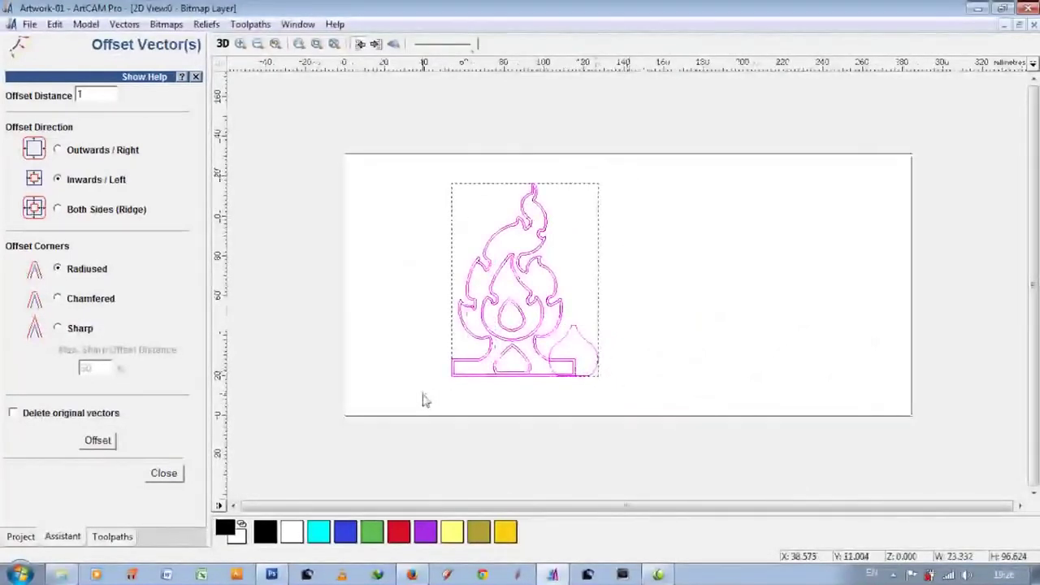
left_click_drag(455, 375, 601, 376)
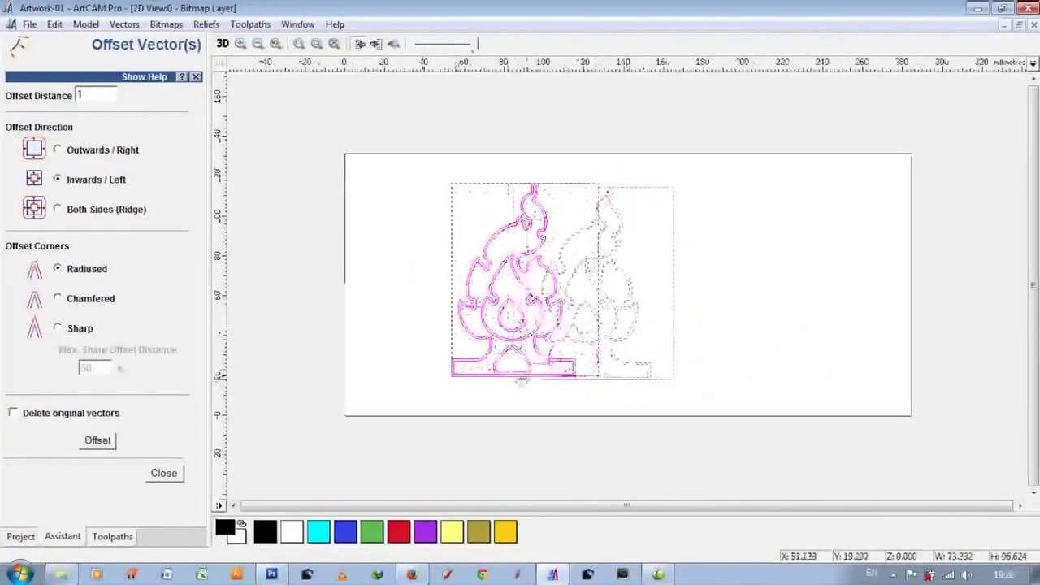
scroll(615, 402, "up", 3)
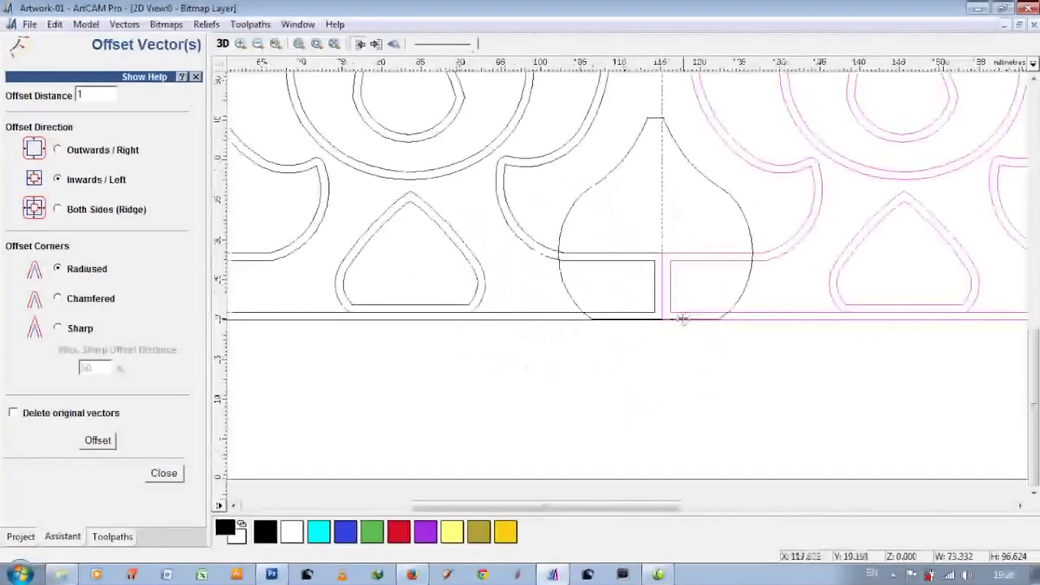
scroll(627, 179, "up", 2)
- Centre the drop over the joint between copies and give it an inward offset
left_click(763, 116)
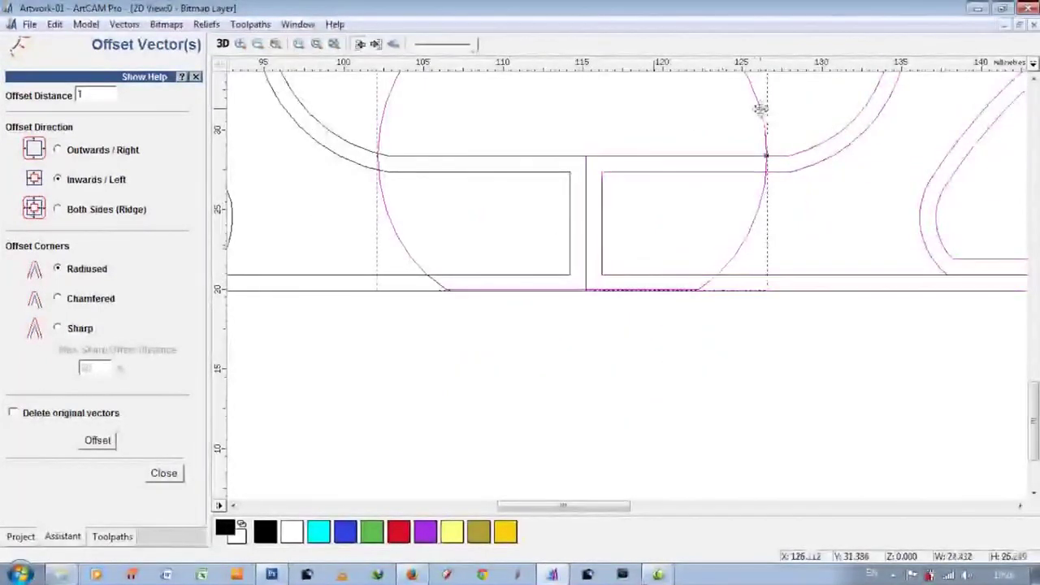
left_click_drag(760, 108, 764, 110)
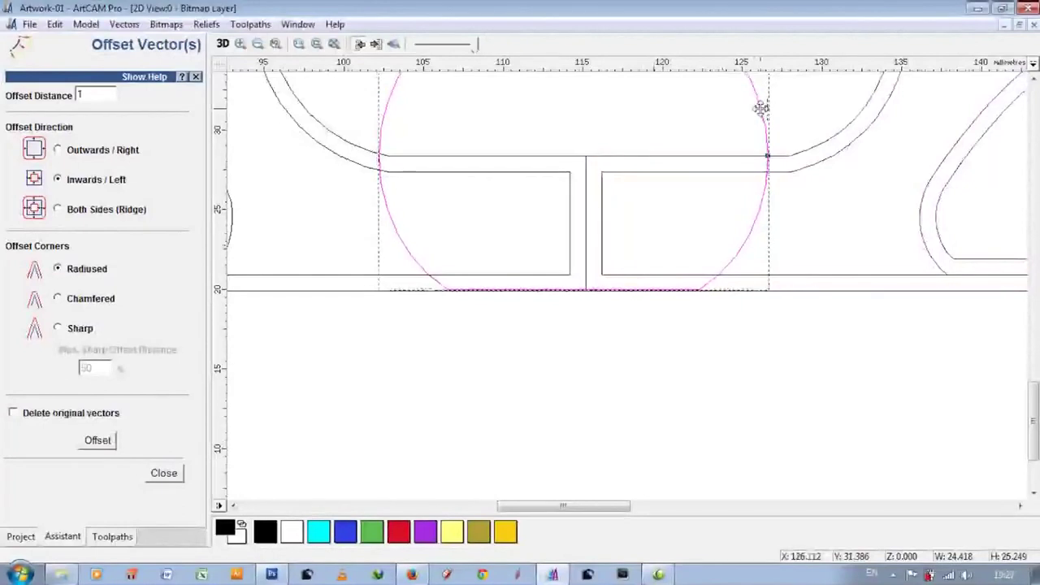
key("Right")
key("Right")
key("Right")
key("Right")
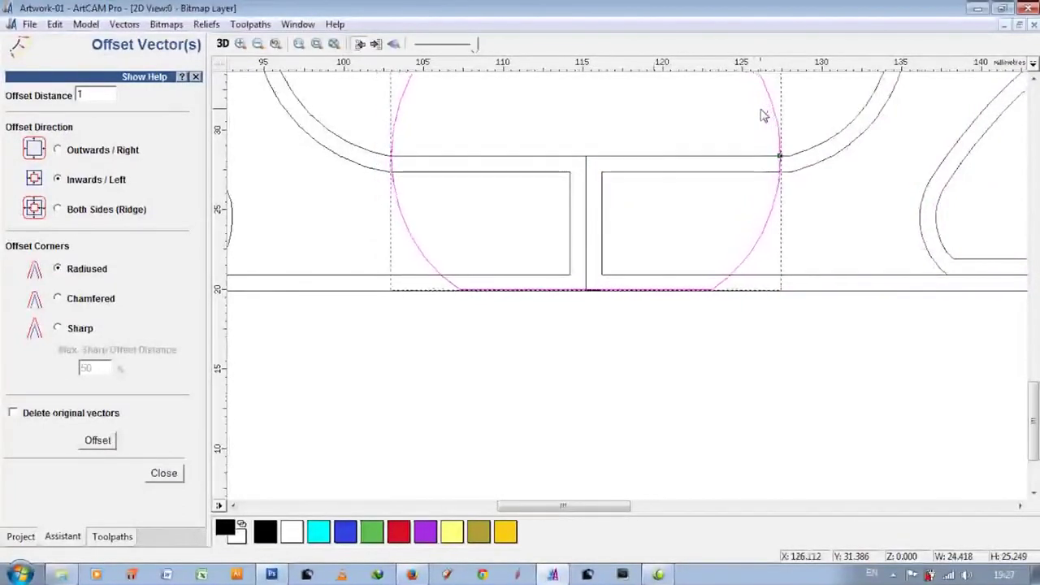
key("Right")
key("Right")
key("Right")
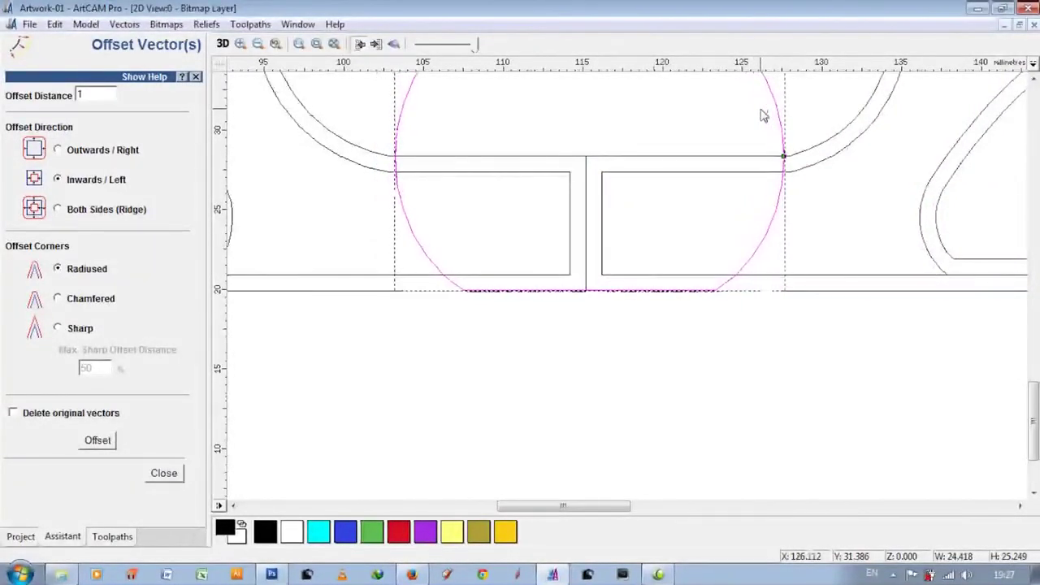
left_click(97, 441)
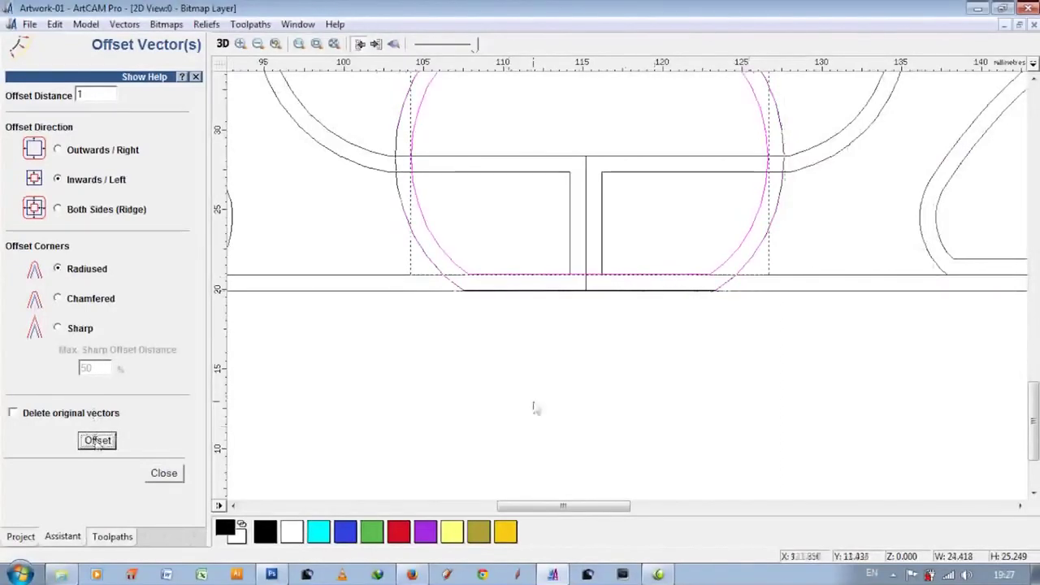
scroll(538, 441, "down", 2)
scroll(542, 442, "down", 2)
scroll(543, 441, "down", 2)
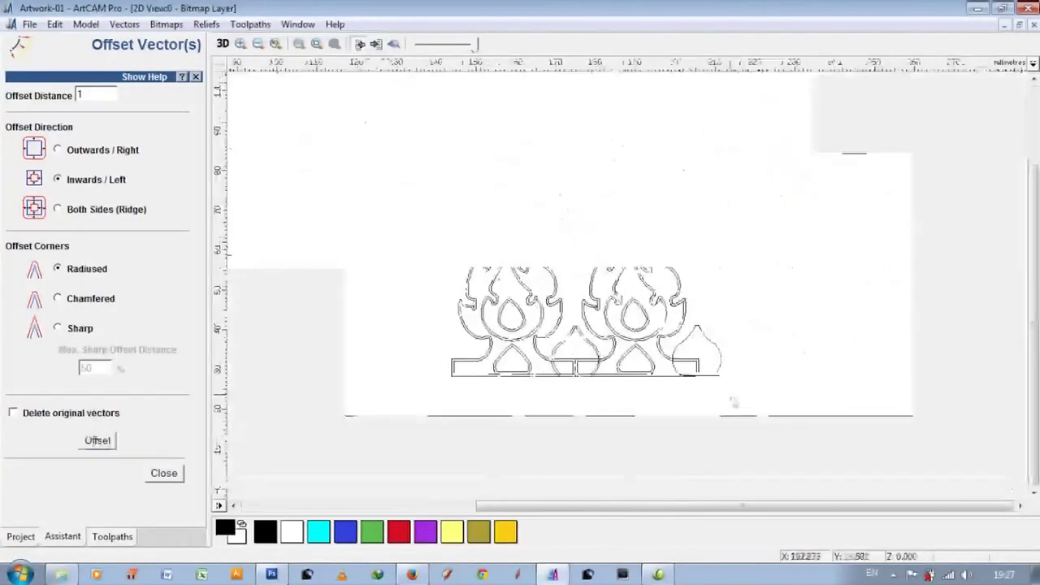
- Offset the teardrop outline 1 mm inwards
scroll(627, 360, "up", 2)
scroll(615, 336, "up", 2)
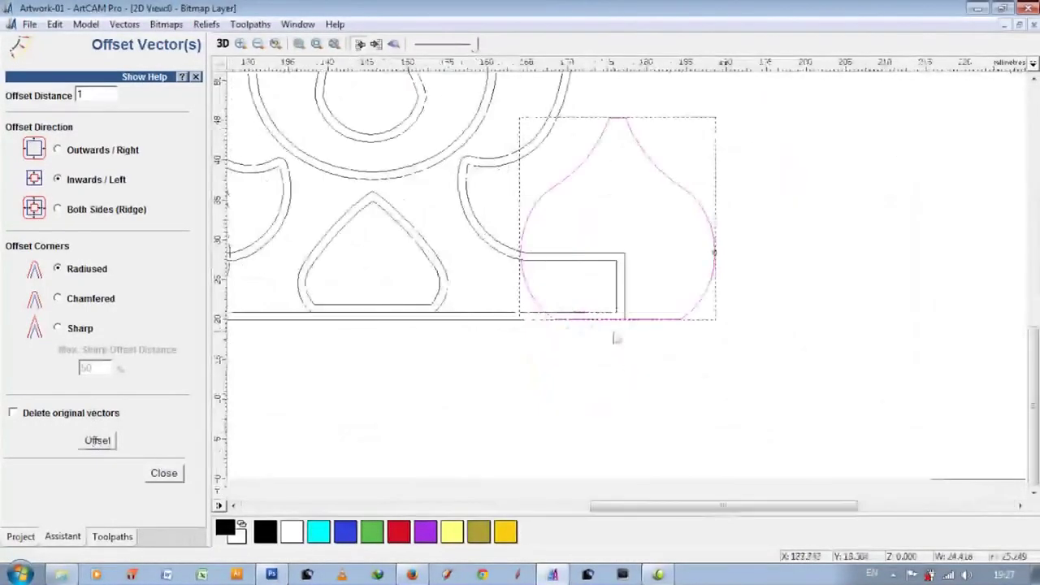
scroll(622, 334, "up", 2)
scroll(668, 225, "up", 2)
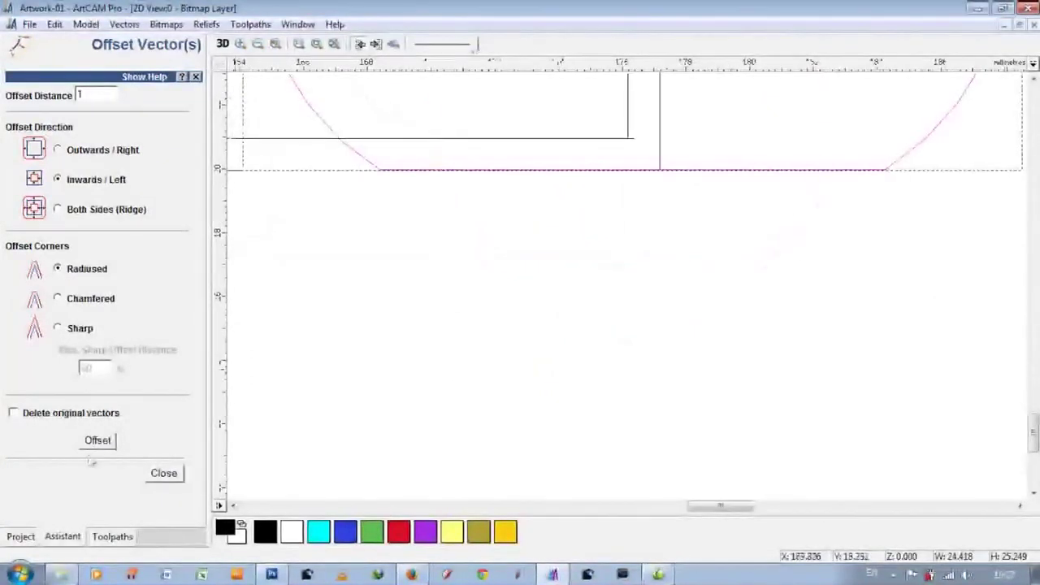
scroll(893, 212, "down", 2)
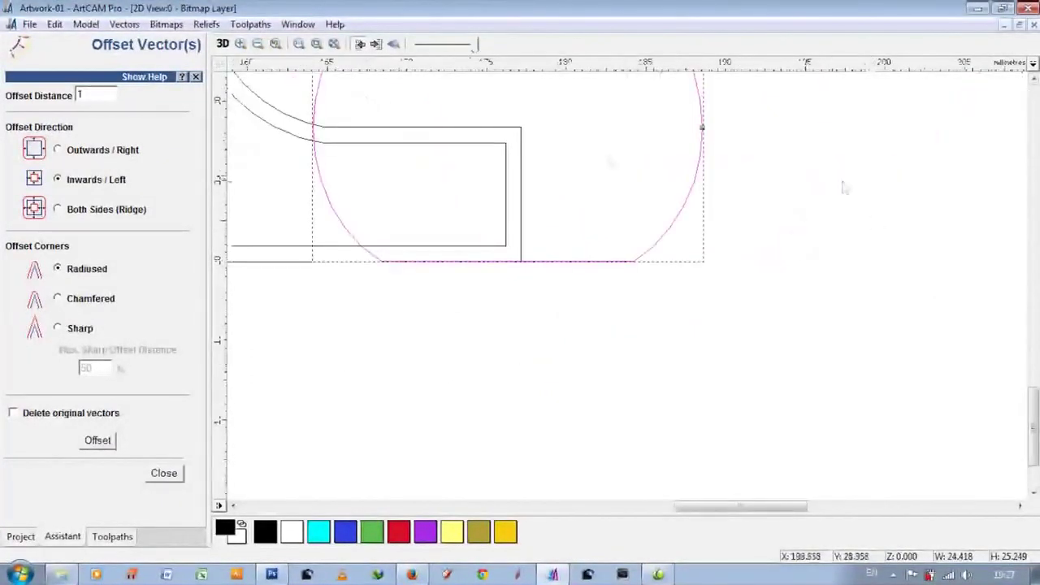
left_click(97, 439)
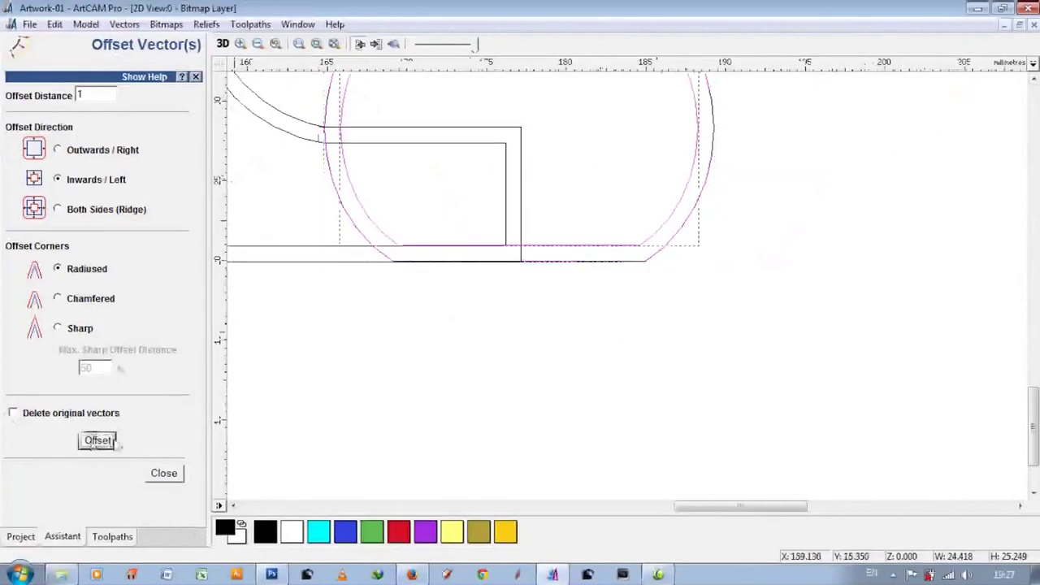
- Copy the flame pair to the right to make four flames
scroll(615, 390, "down", 5)
scroll(636, 371, "up", 2)
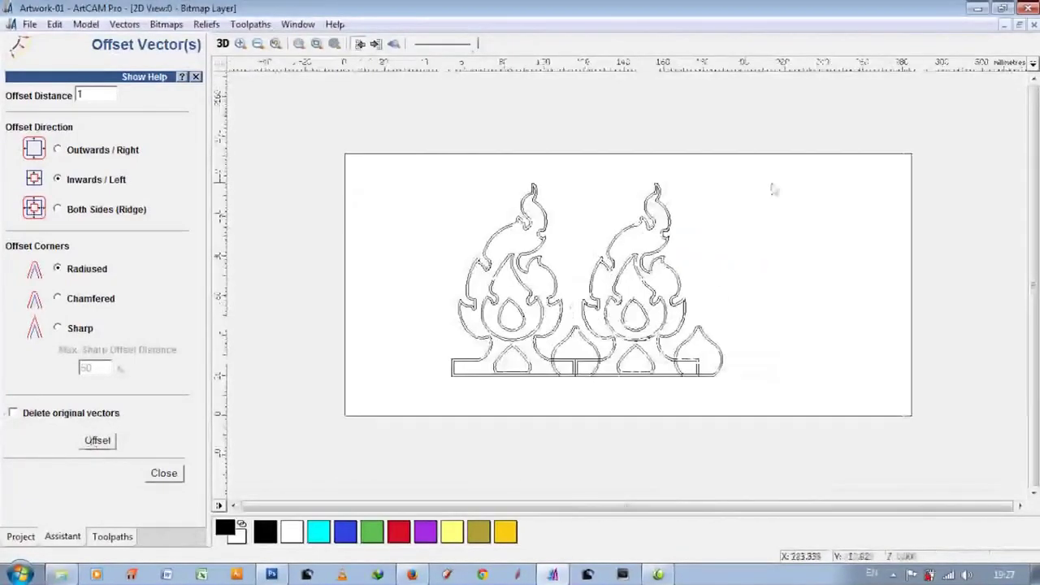
mouse_move(769, 192)
left_mouse_down()
mouse_move(421, 397)
mouse_move(703, 376)
left_mouse_up()
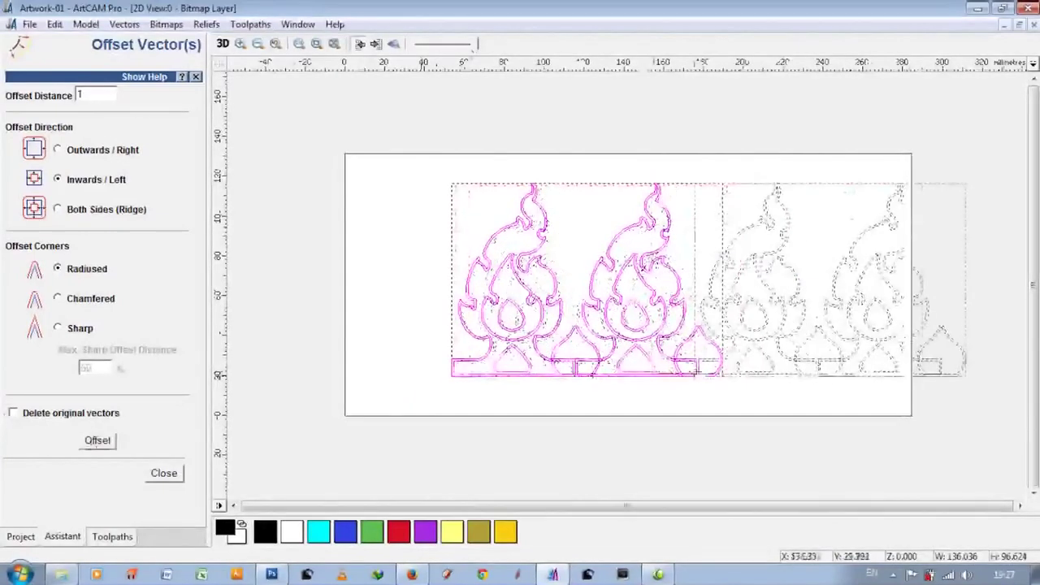
left_click_drag(703, 376, 697, 374)
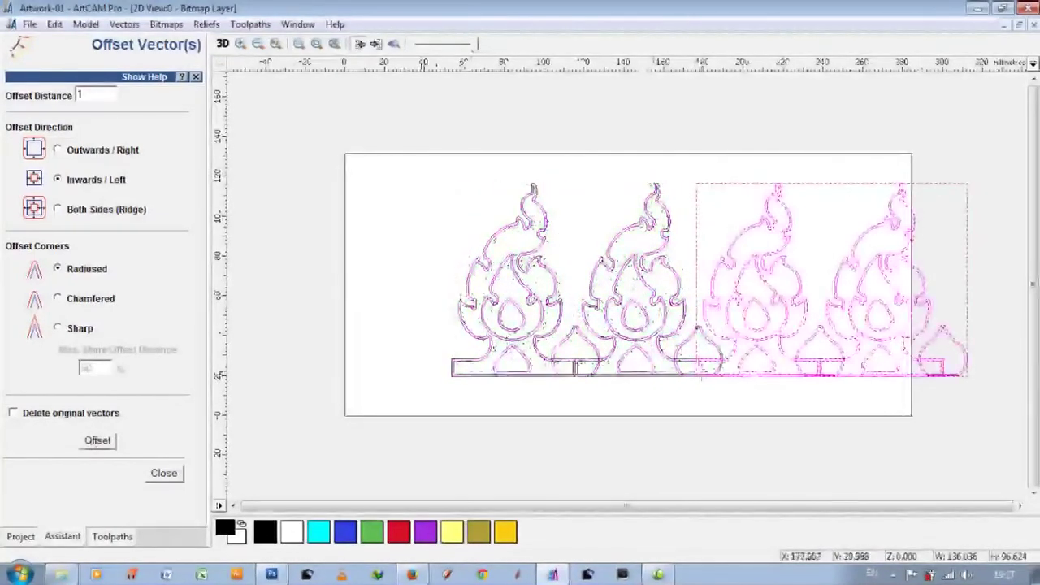
scroll(592, 336, "up", 3)
scroll(488, 308, "up", 2)
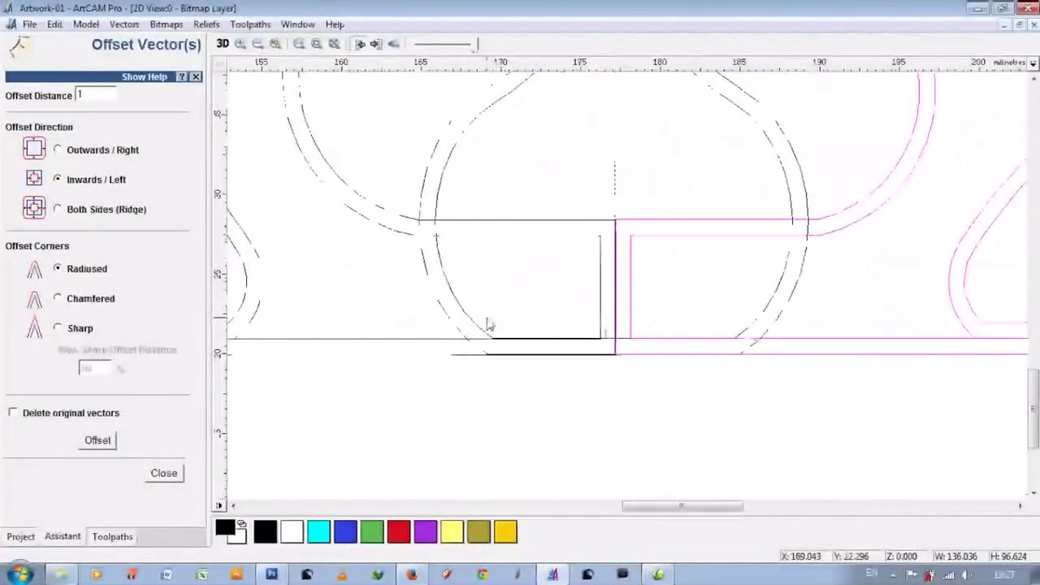
scroll(591, 401, "down", 1)
scroll(587, 401, "down", 1)
scroll(584, 401, "down", 2)
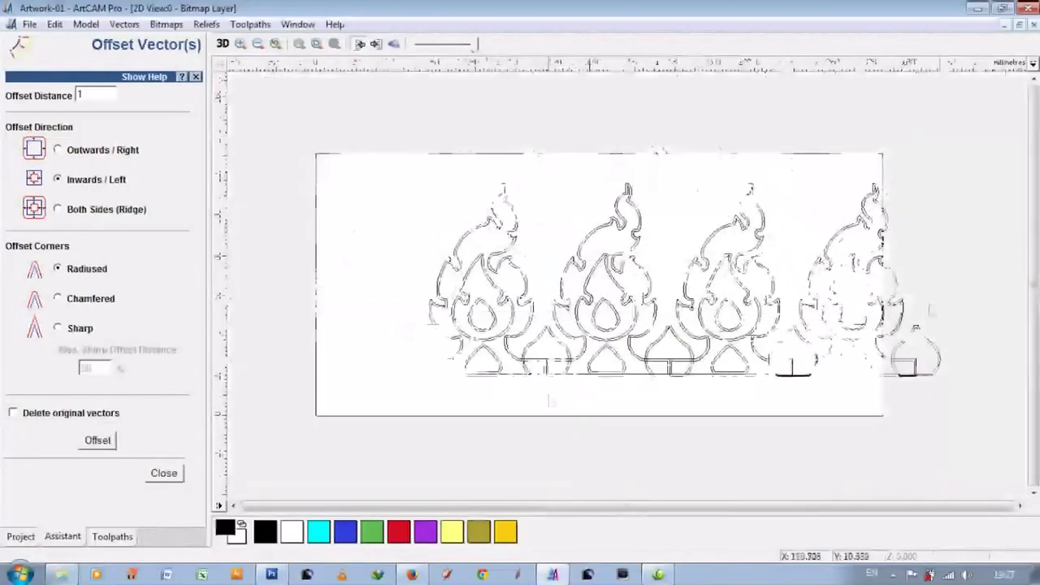
- Move all four flames left so they fit across the page
left_click_drag(937, 217, 409, 440)
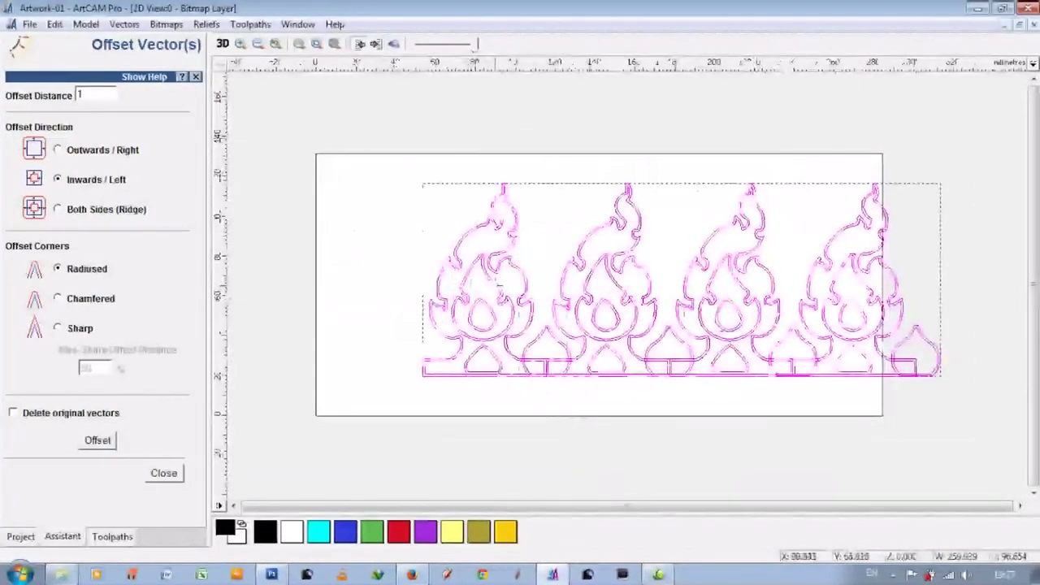
left_click_drag(496, 286, 419, 286)
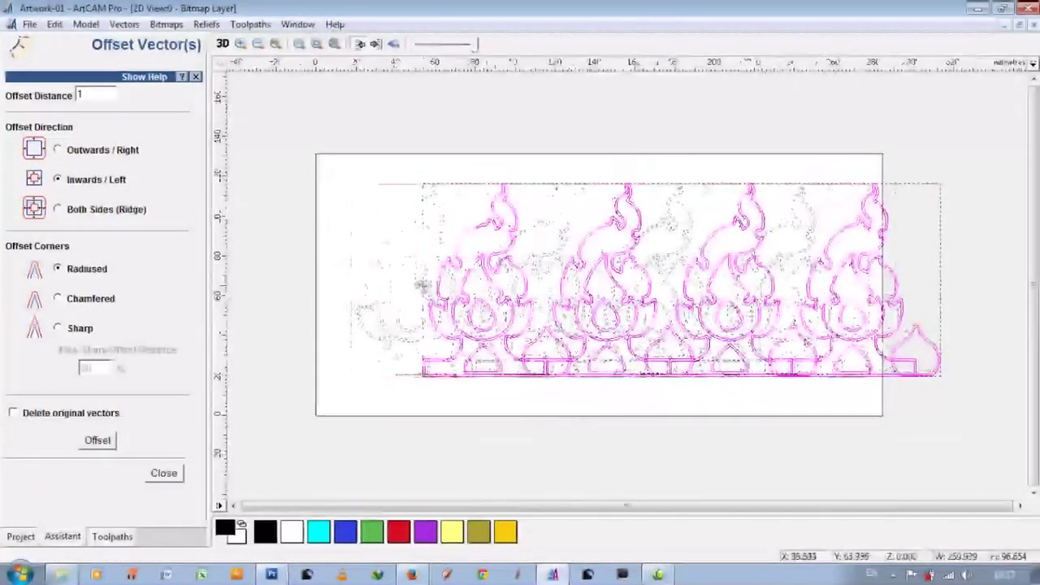
left_click(300, 286)
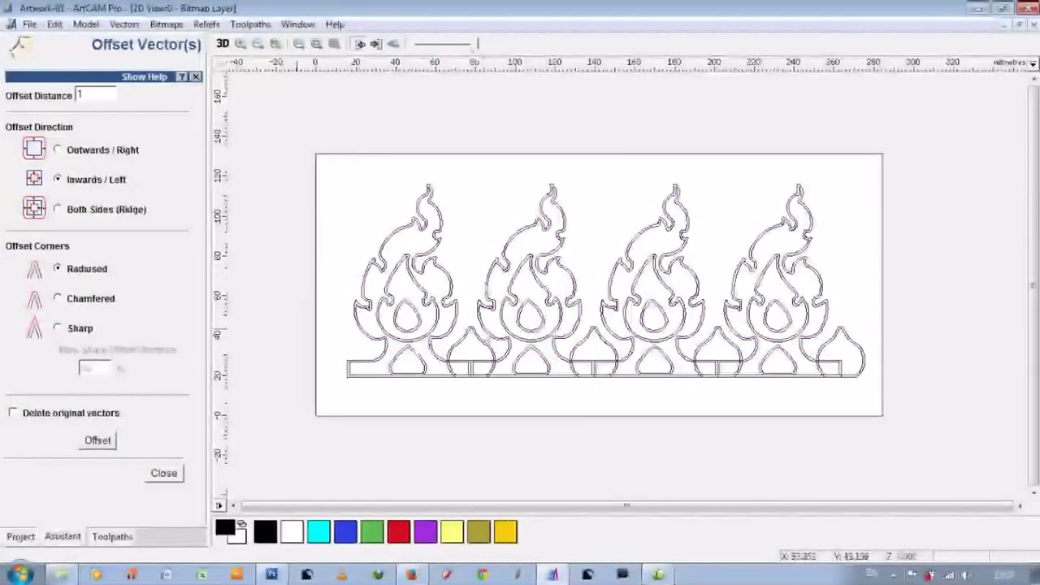
scroll(549, 254, "up", 2)
- In Shape Editor, select the flame outlines and apply a flat profile with Start Height 5.0
double_click(549, 252)
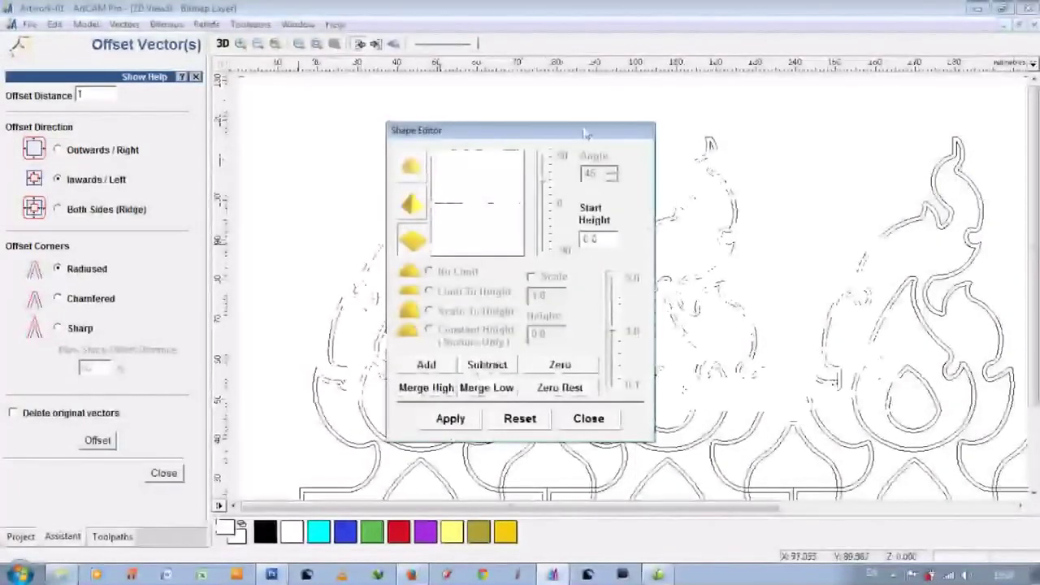
left_click_drag(488, 128, 105, 142)
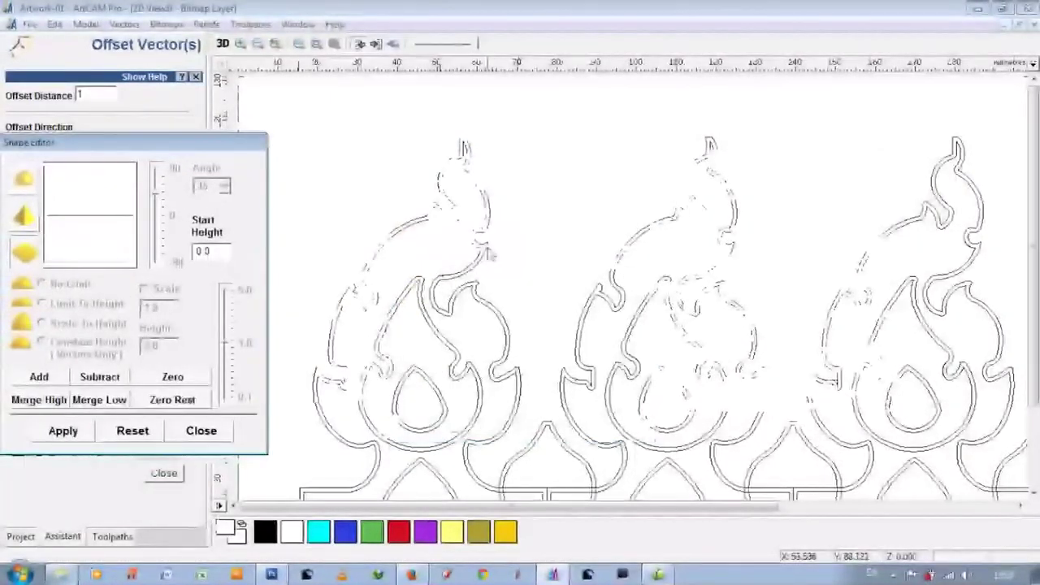
left_click(488, 254)
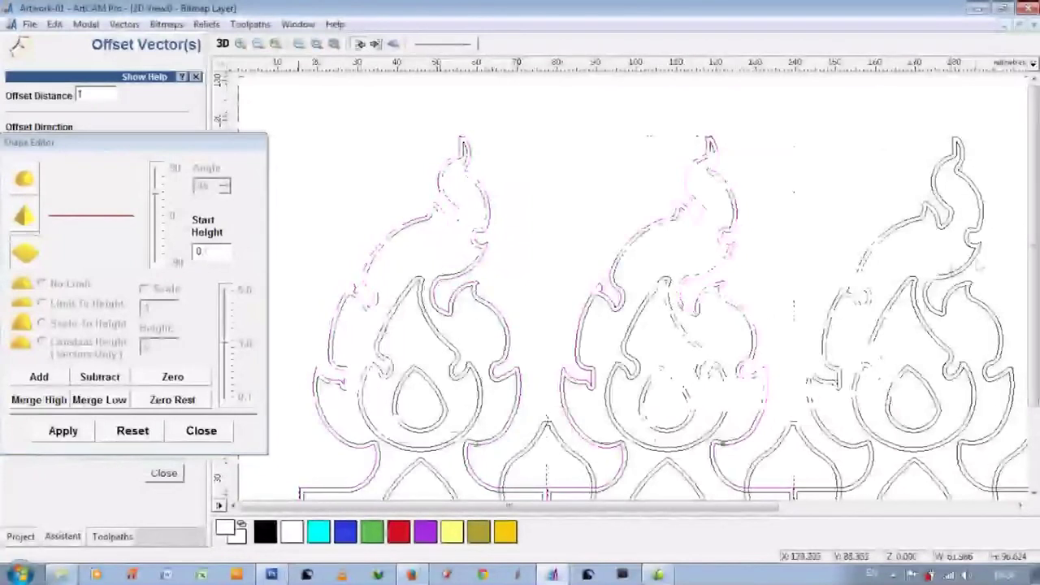
left_click(968, 443)
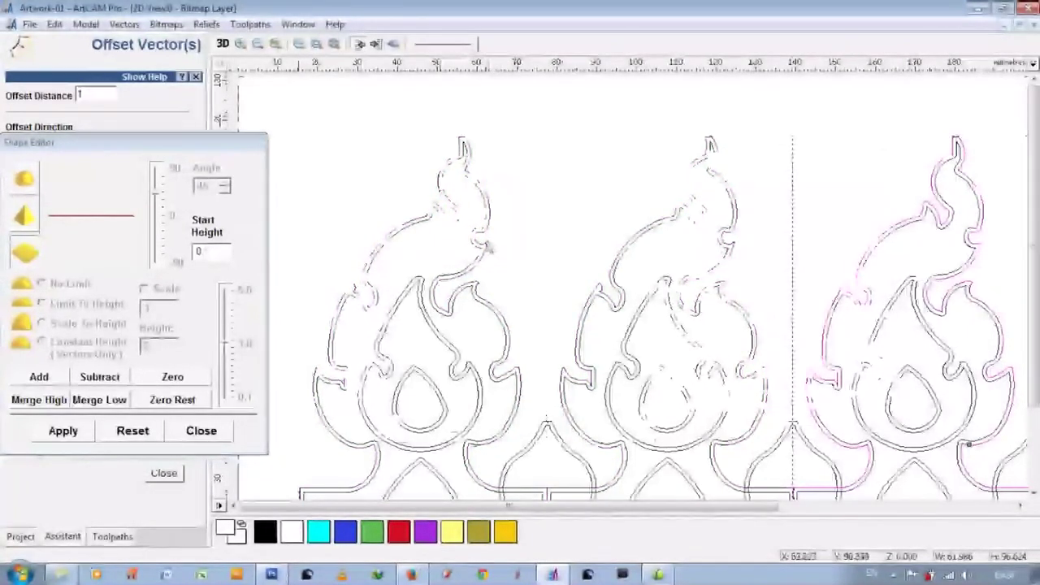
left_click(766, 242)
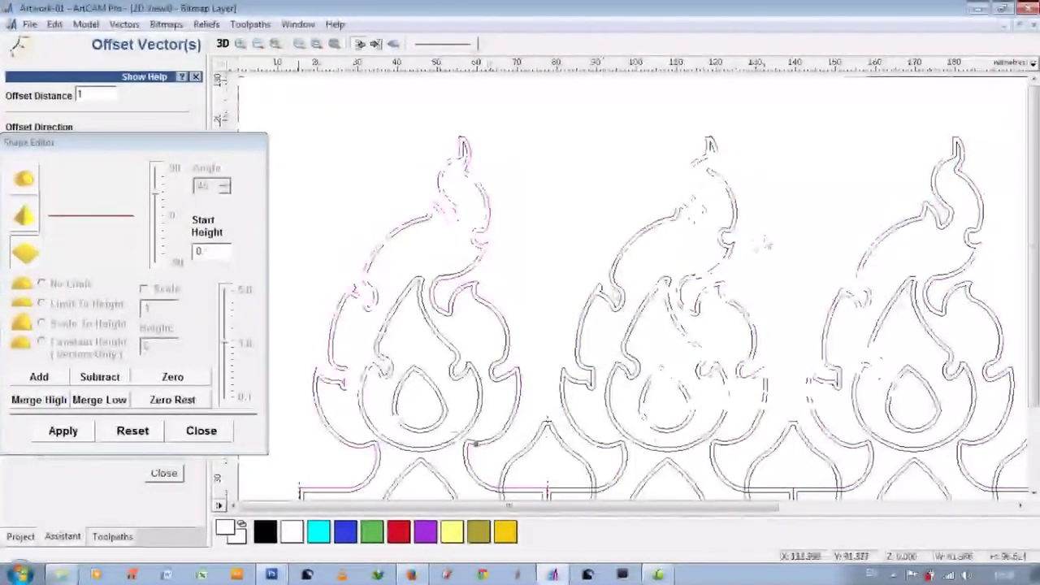
left_click(735, 250, "shift")
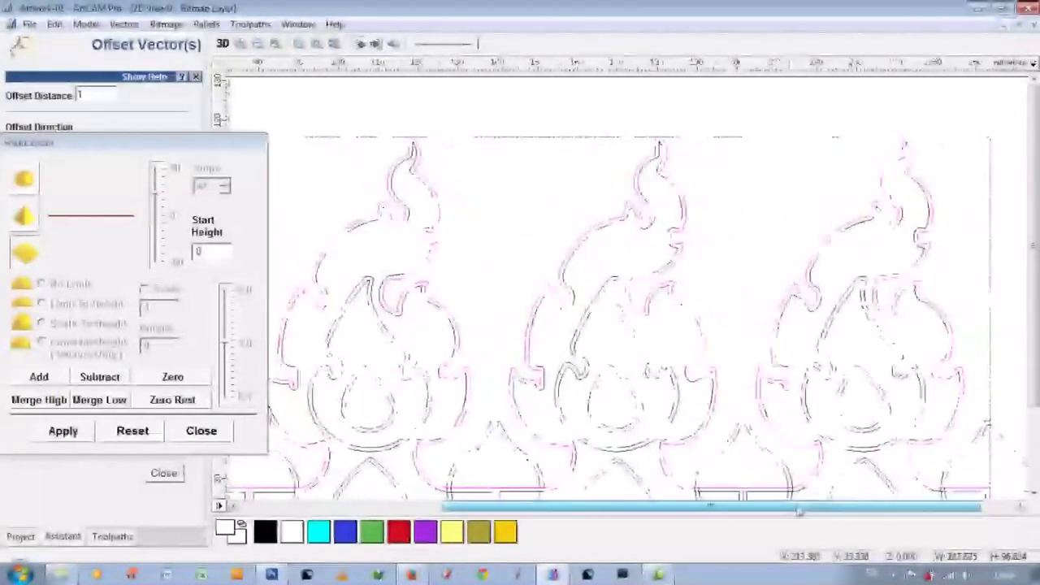
left_click_drag(798, 511, 628, 511)
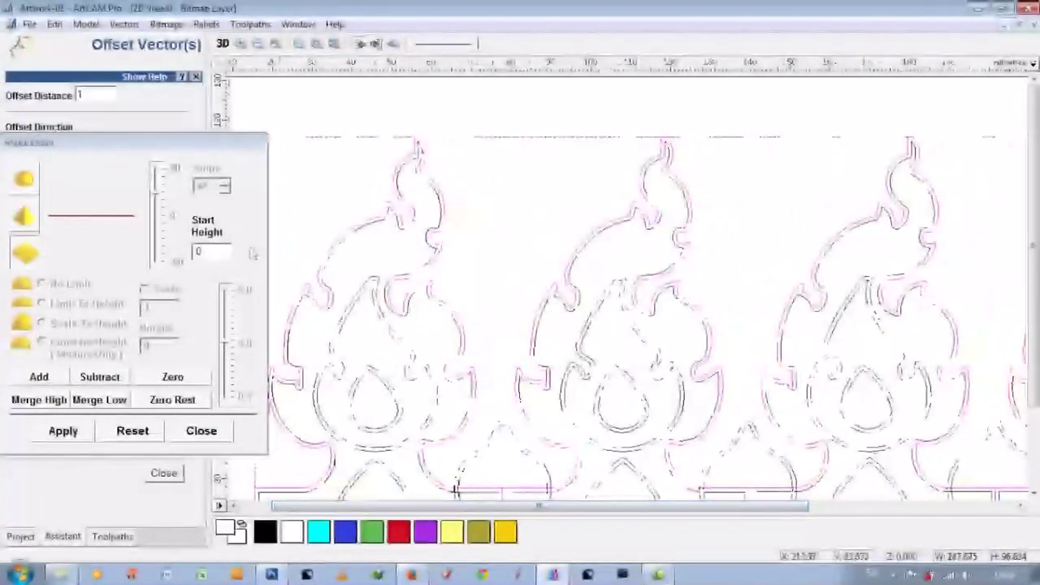
left_click(211, 251)
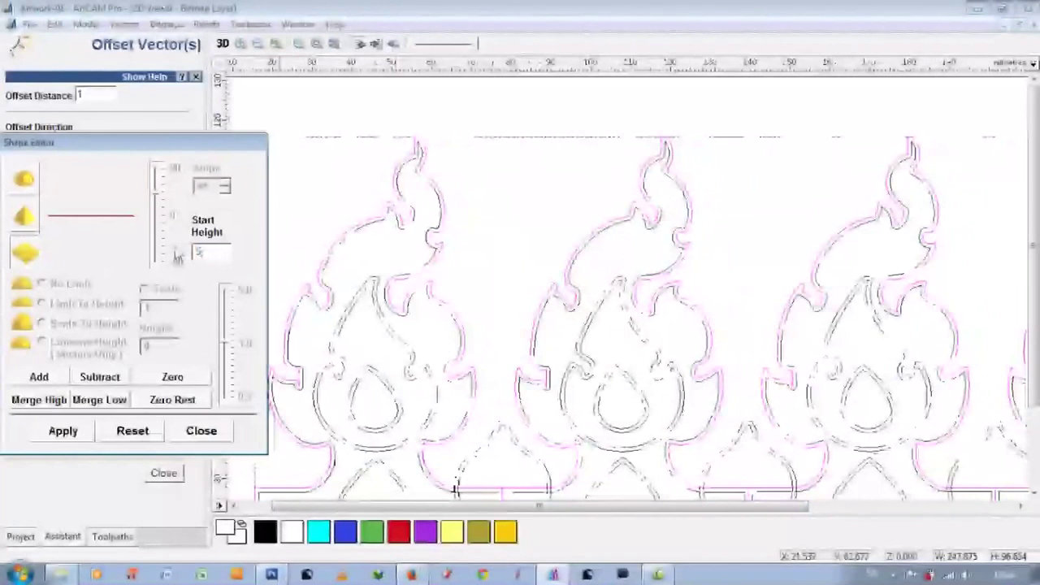
type("5")
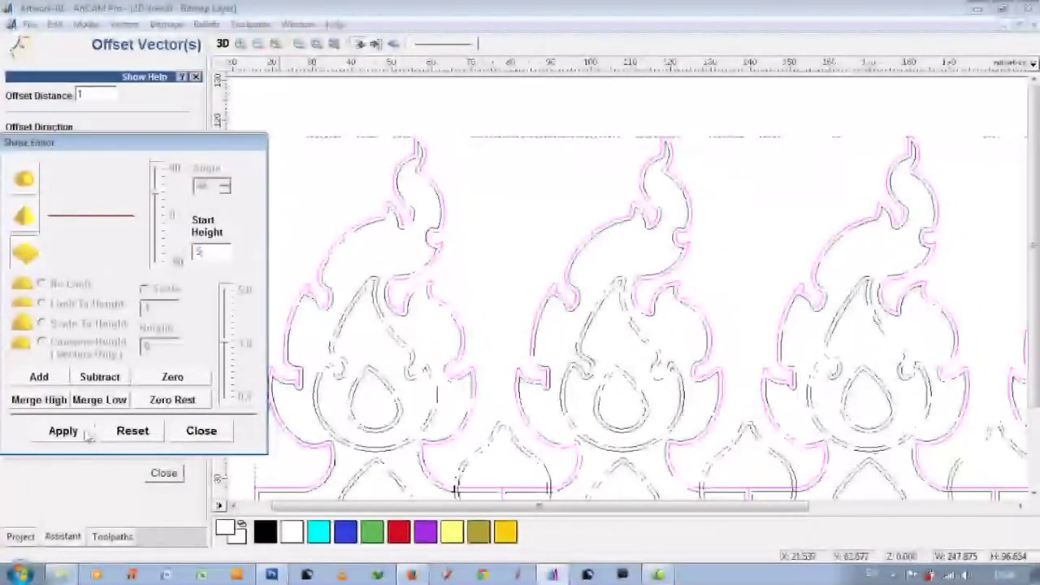
left_click(81, 435)
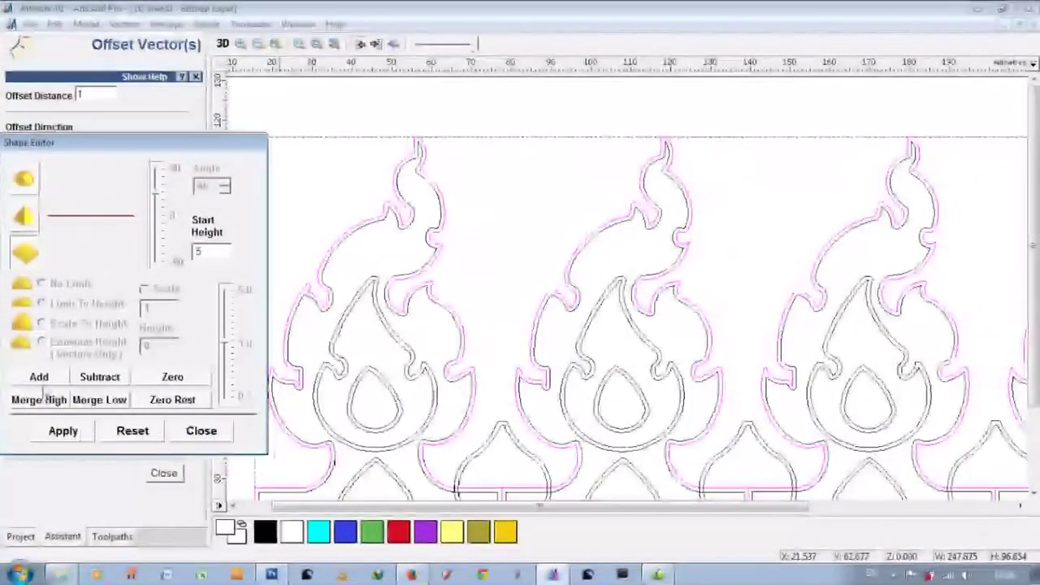
key("F3")
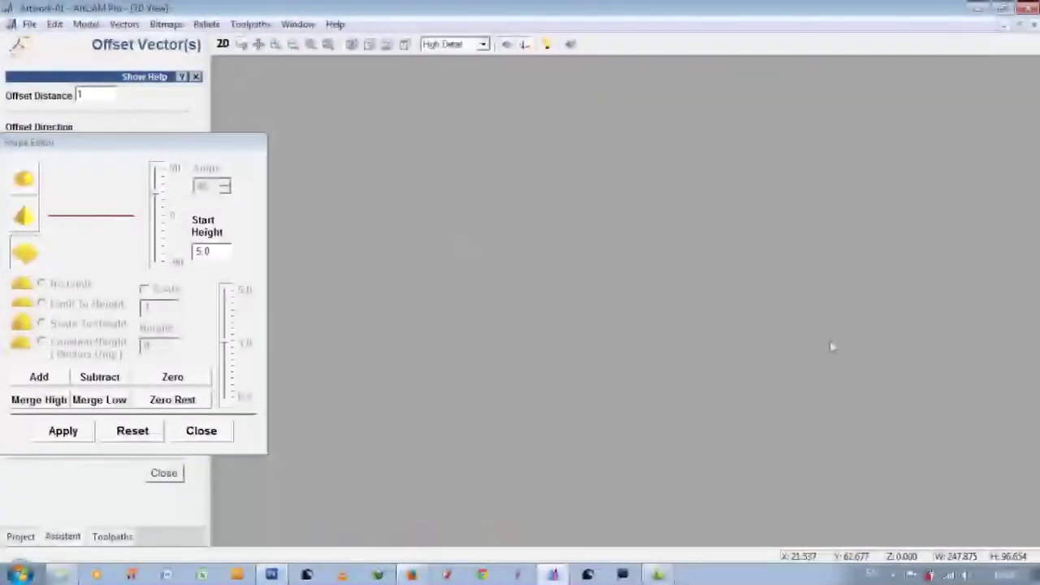
- Orbit and zoom the flat 5.0 flame relief with the zero plane hidden, then return to 2D
left_click_drag(782, 283, 676, 339)
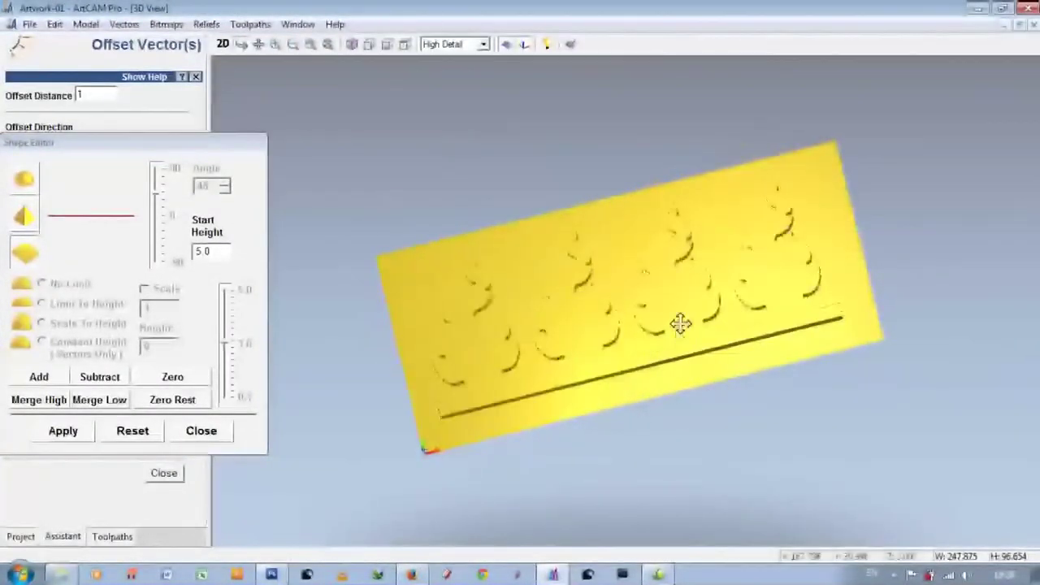
scroll(679, 342, "up", 5)
scroll(680, 349, "up", 3)
scroll(680, 352, "down", 3)
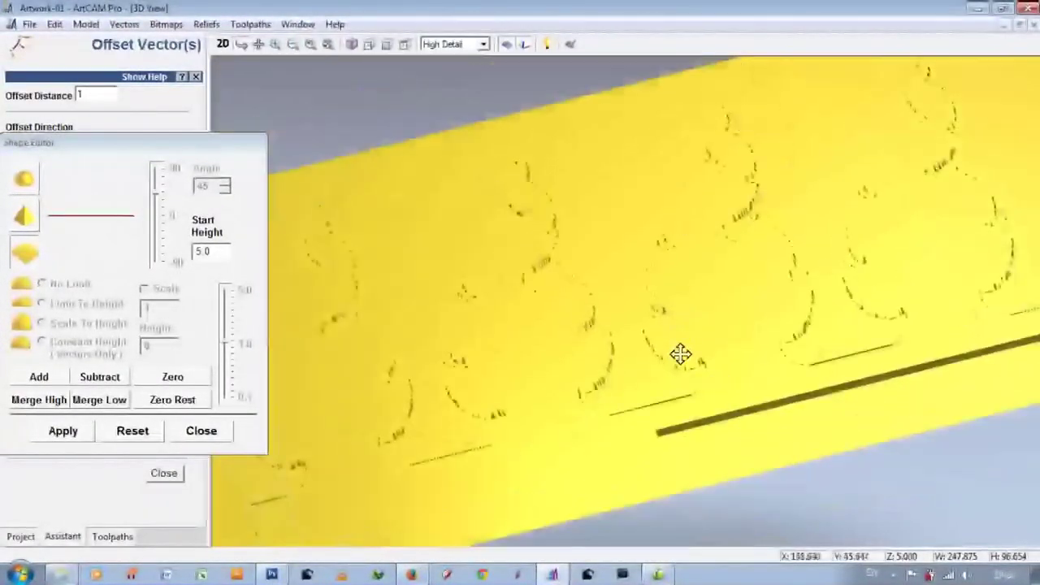
scroll(634, 352, "down", 5)
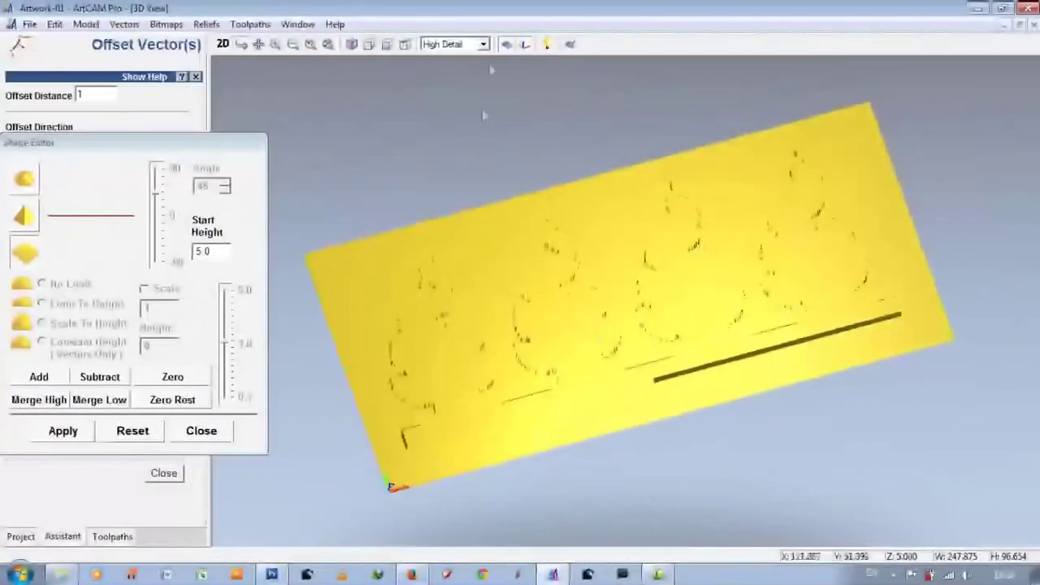
left_click(524, 44)
mouse_move(547, 336)
left_mouse_down()
mouse_move(552, 372)
mouse_move(502, 386)
left_mouse_up()
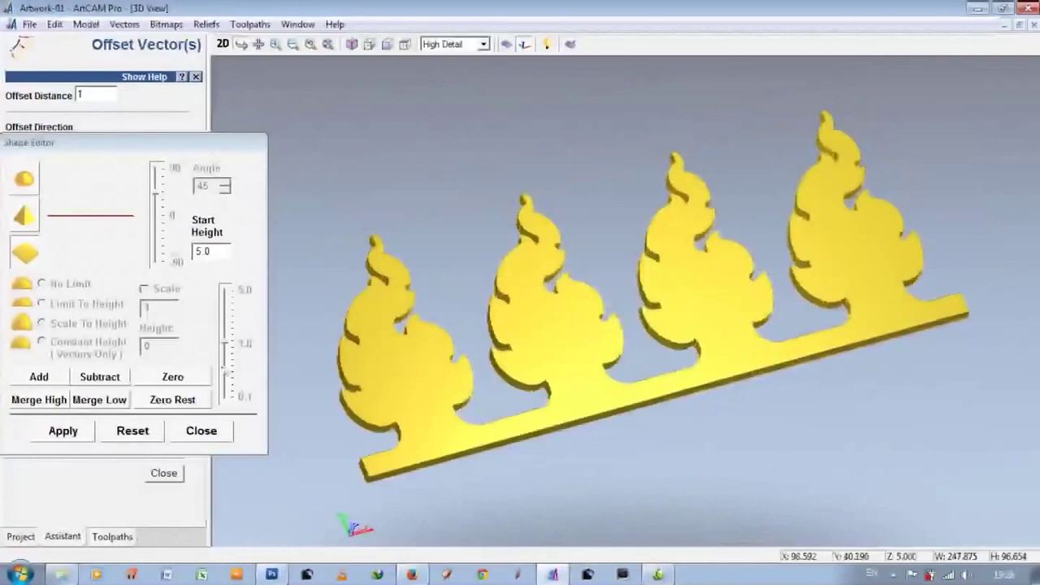
left_click(223, 46)
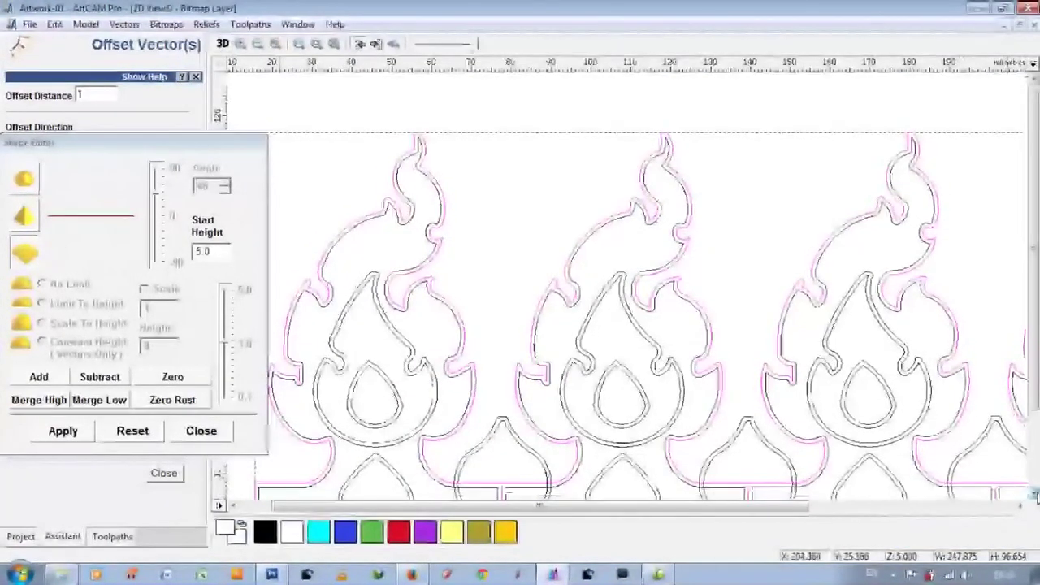
- Add the left, middle and right flame outlines as 45° rounded domes, then orbit to inspect them
scroll(449, 350, "down", 1)
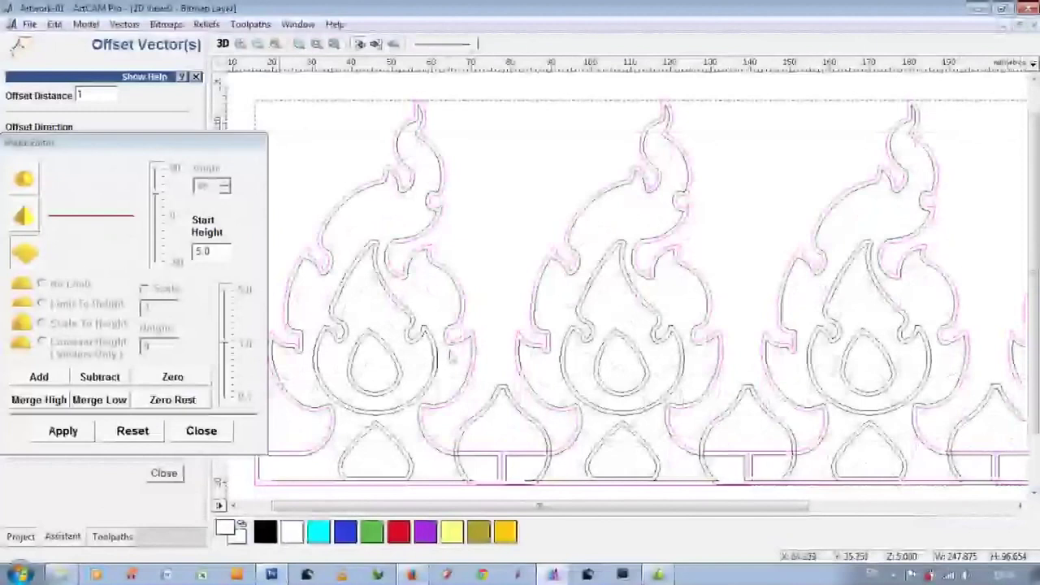
left_click(451, 345)
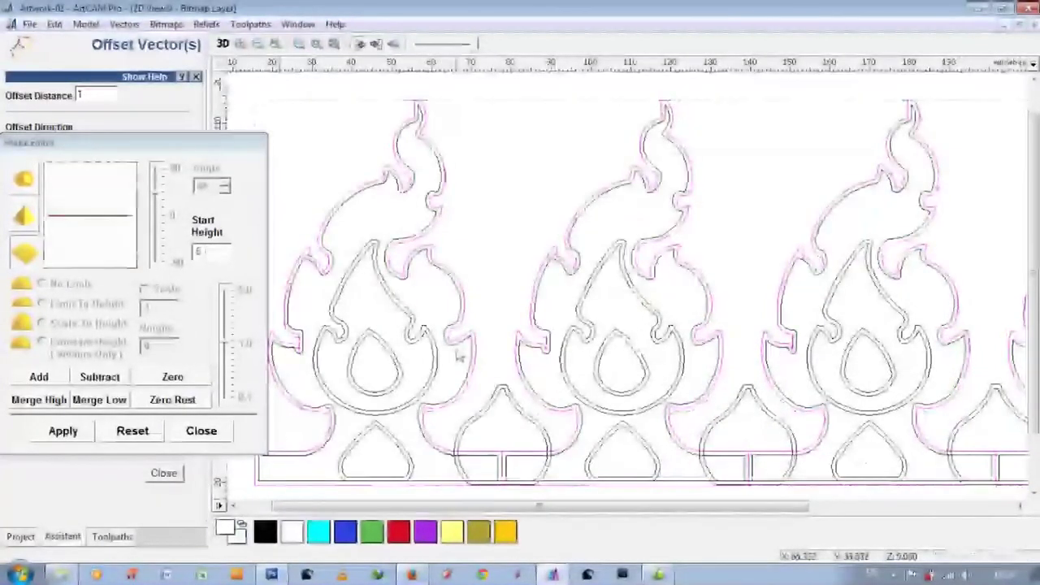
left_click(705, 325, "shift")
left_click(955, 358, "shift")
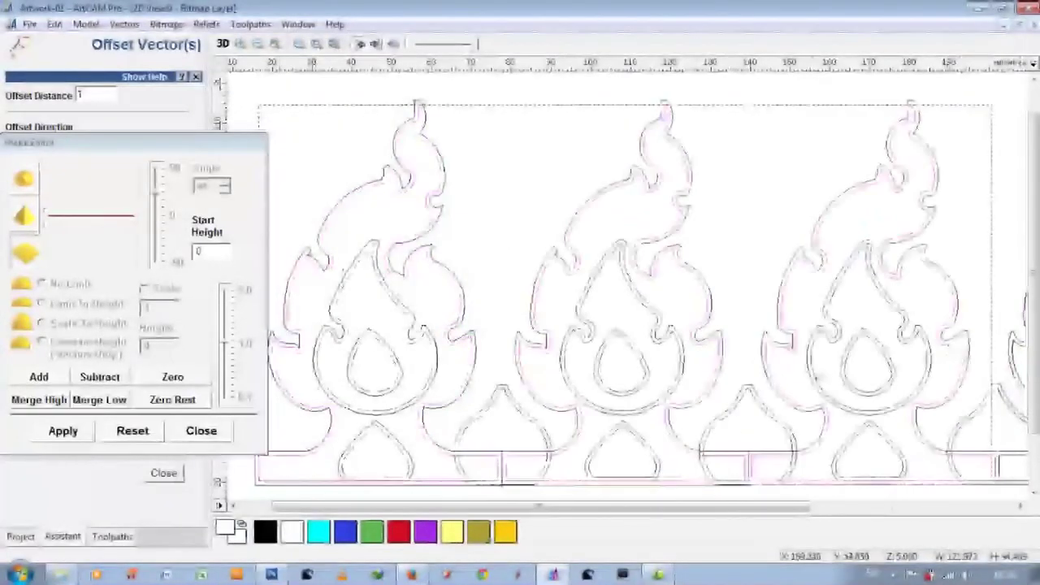
left_click_drag(677, 512, 810, 354)
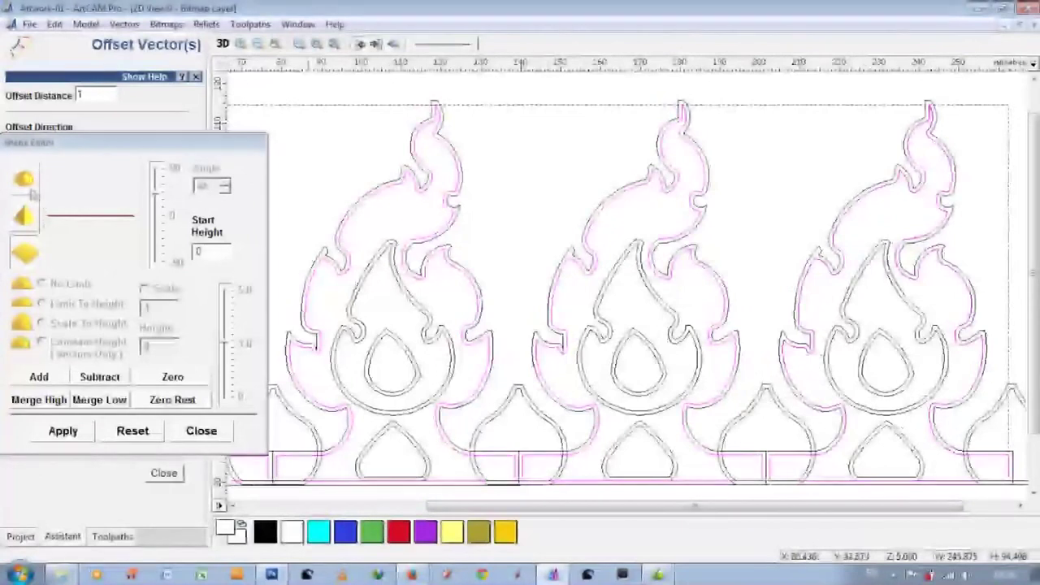
left_click(40, 377)
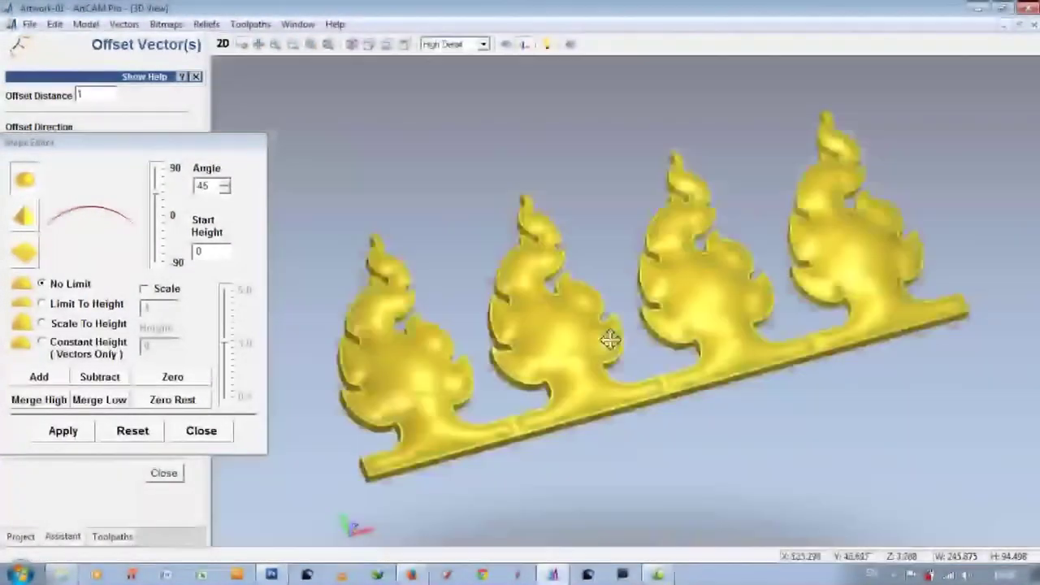
left_click_drag(610, 339, 413, 411)
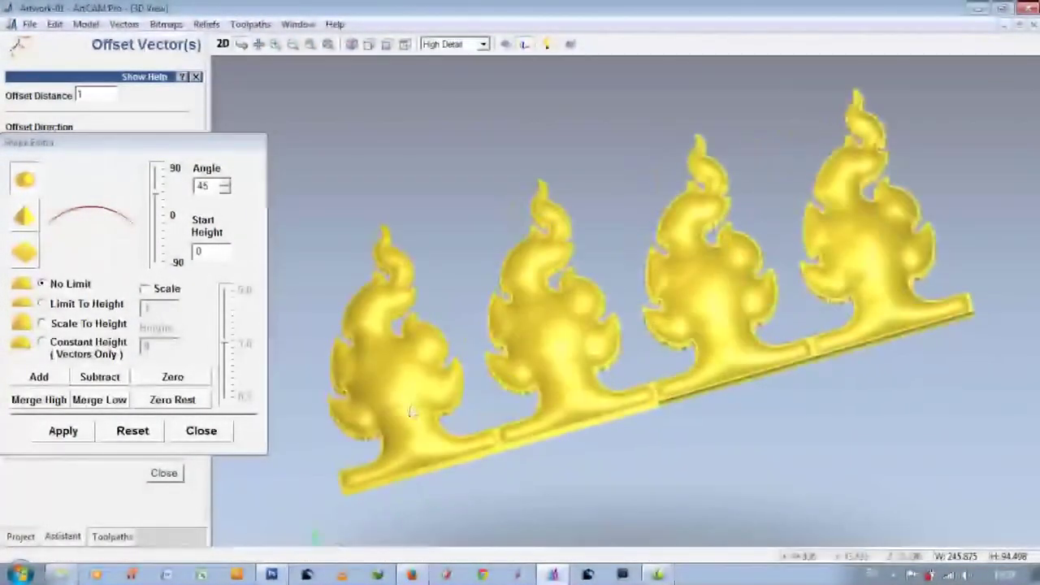
- Give the three inner flame outlines a flat profile at Start Height 2.0 and preview in 3D
left_click(230, 47)
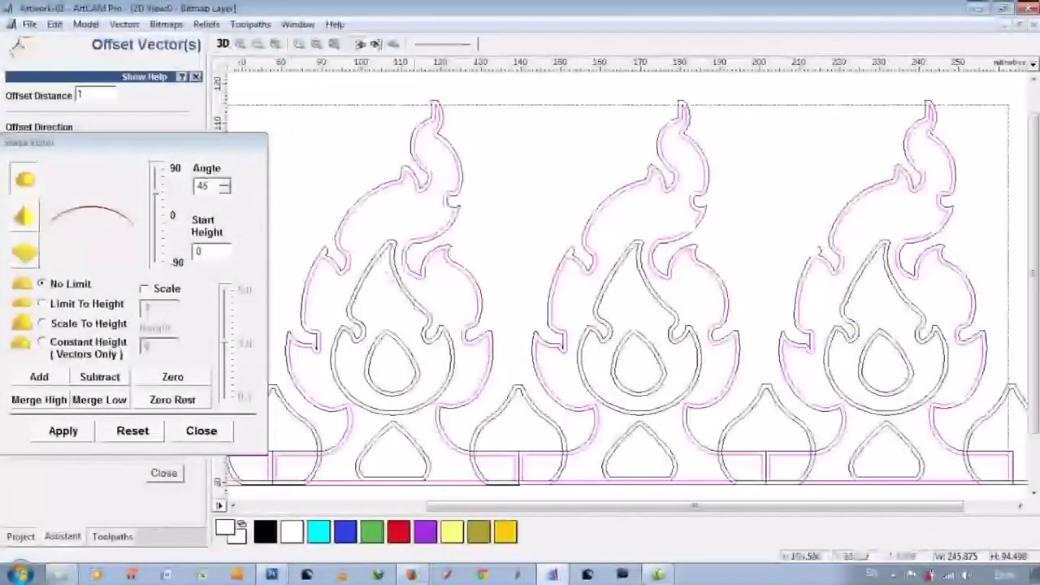
left_click(413, 300)
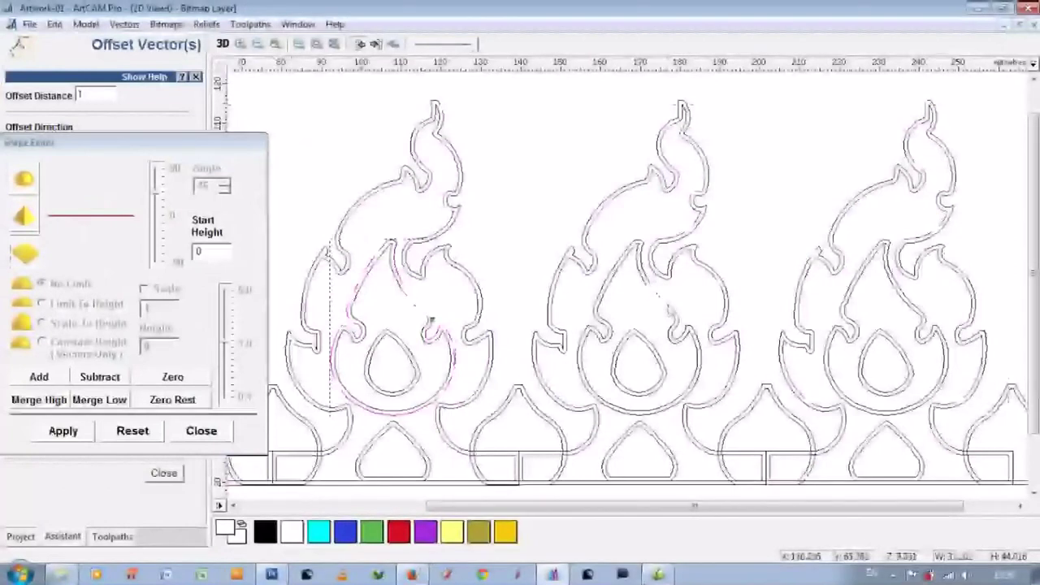
left_click(673, 313, "shift")
left_click(906, 301, "shift")
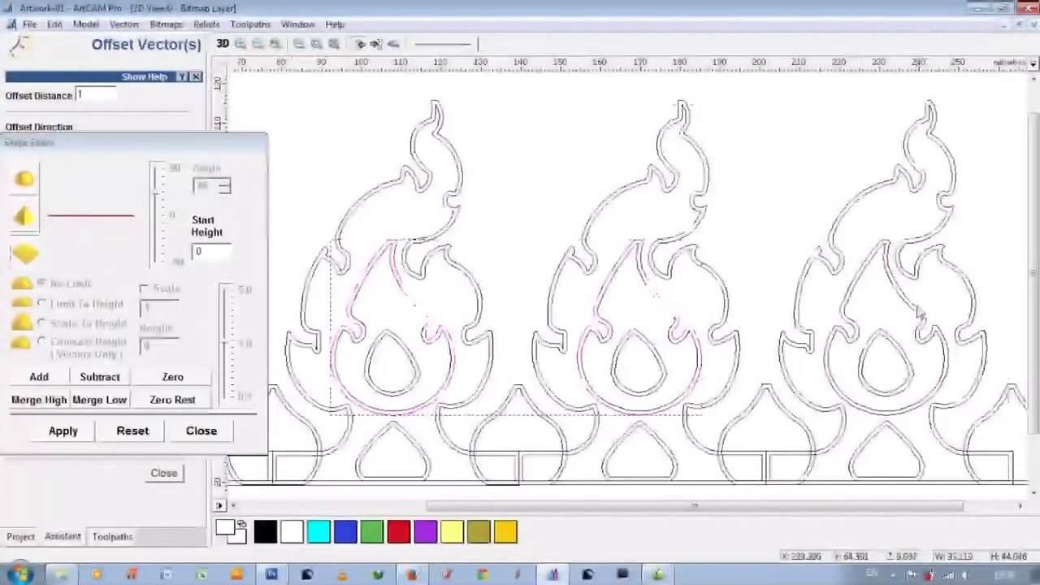
left_click(1021, 508)
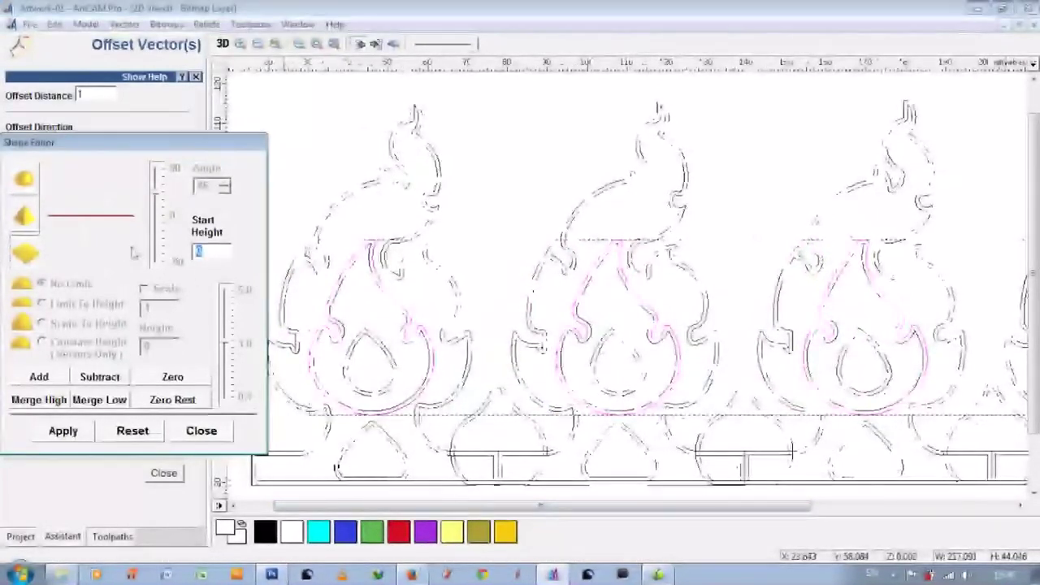
left_click(211, 251)
type("2.5")
type("2")
left_click(221, 44)
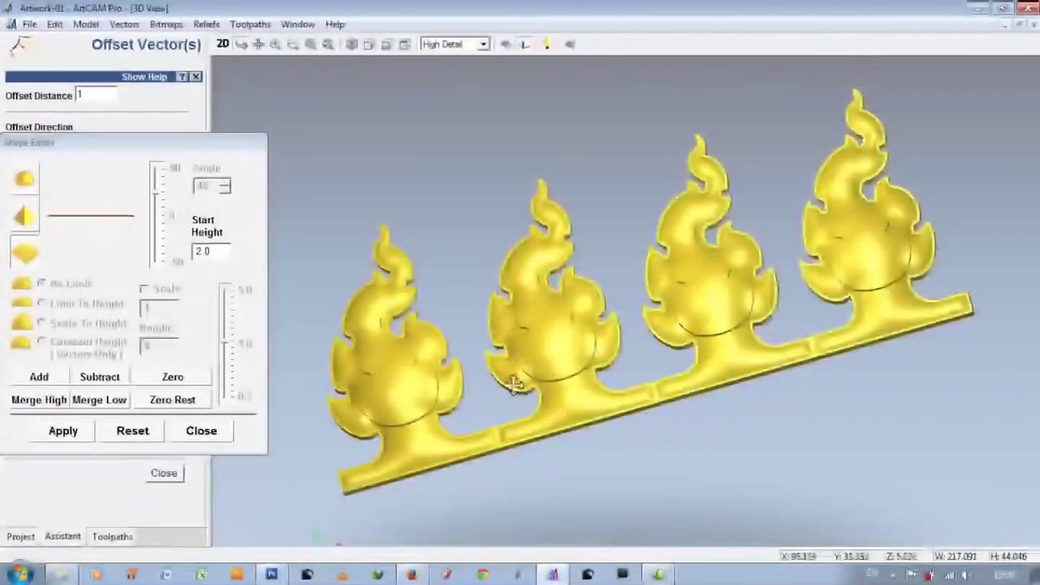
left_click(222, 44)
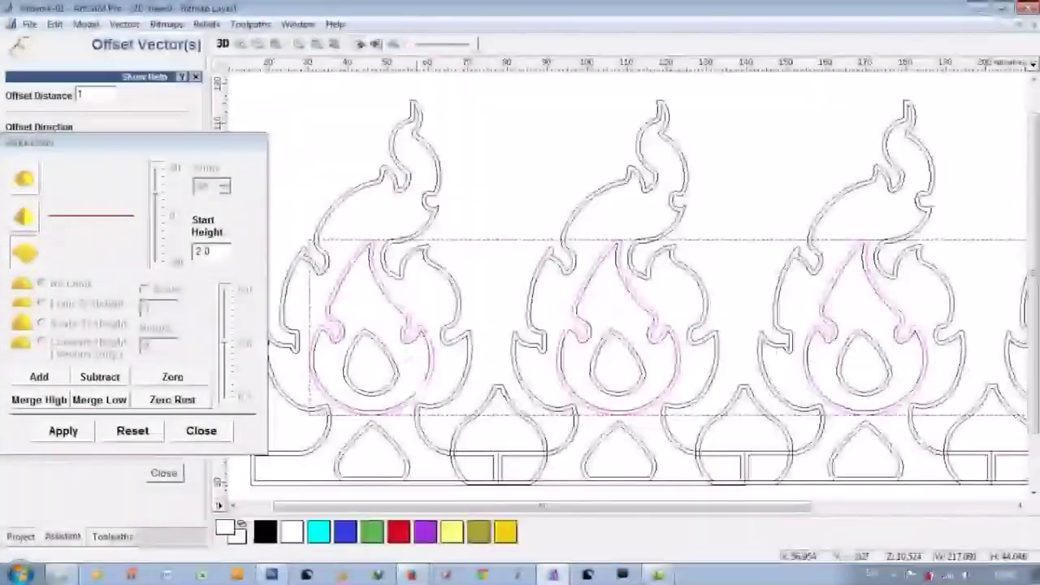
- Select the inner flame outlines, try a pointed profile at 30°, and preview it in 3D
left_click(678, 361, "shift")
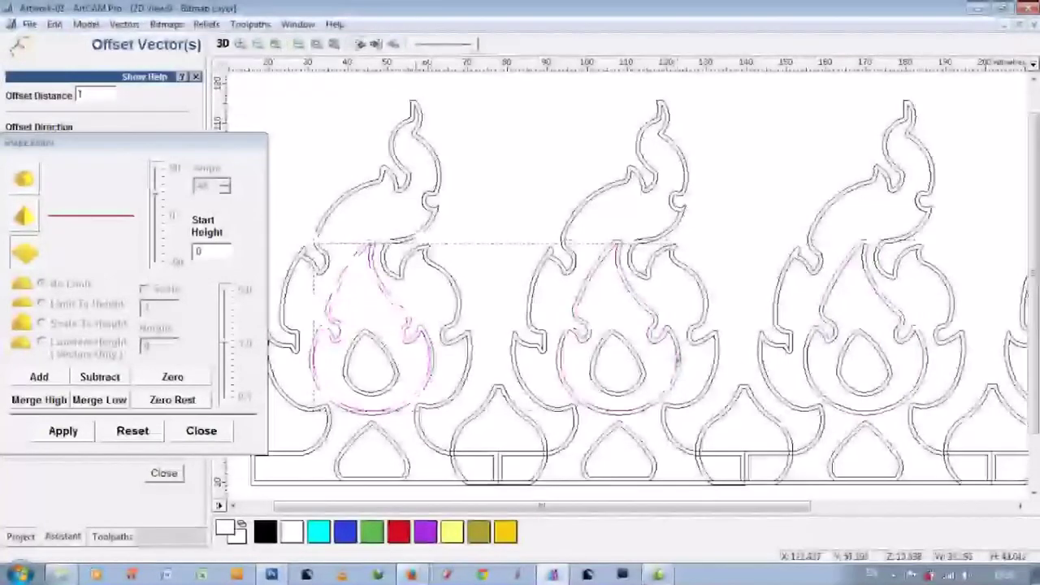
left_click(916, 343, "shift")
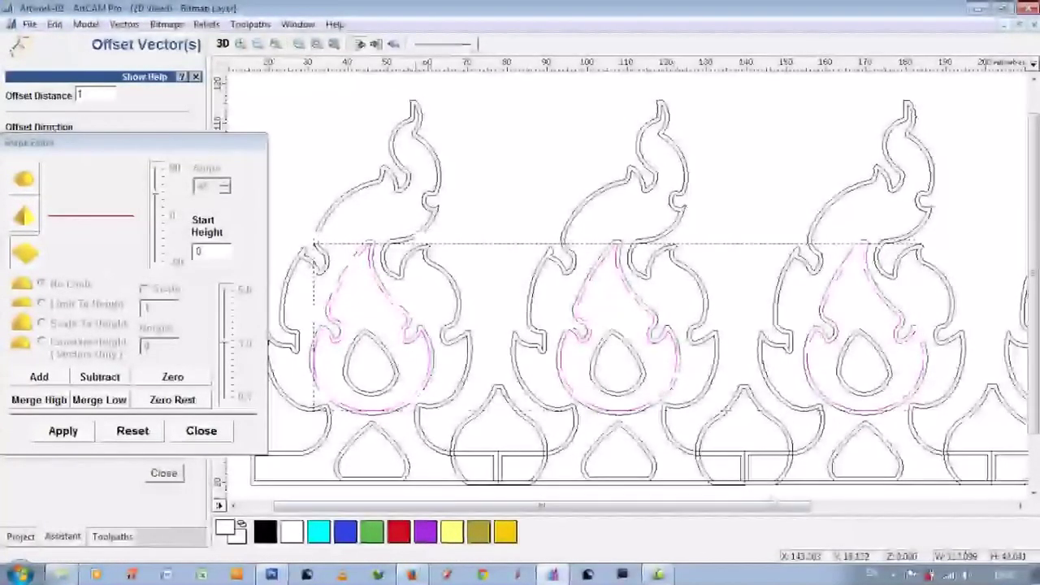
scroll(666, 237, "up", 3)
scroll(666, 238, "down", 1)
scroll(666, 237, "down", 2)
scroll(666, 237, "down", 1)
scroll(666, 237, "down", 1)
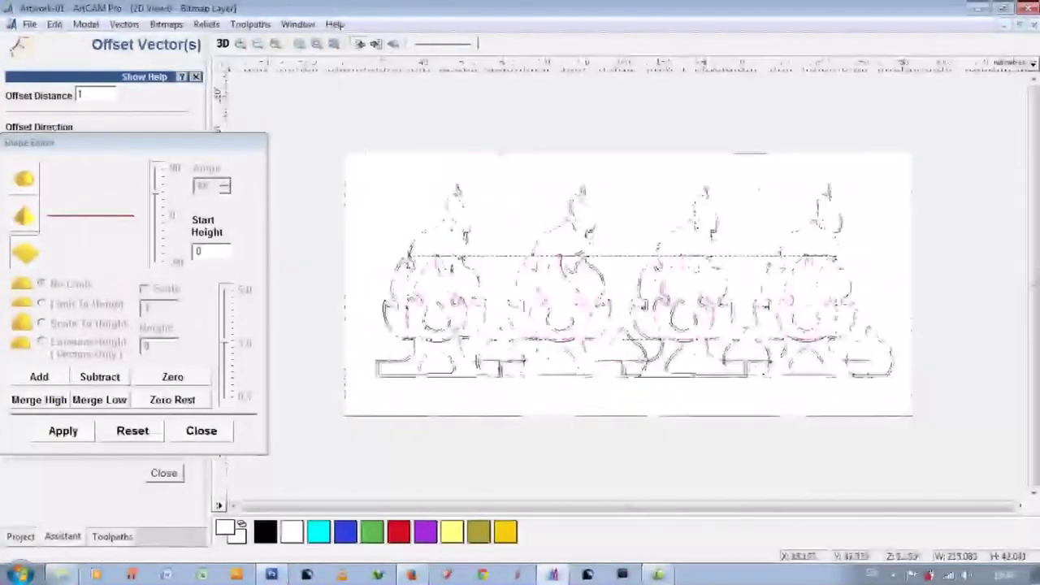
scroll(450, 340, "up", 2)
left_click(24, 218)
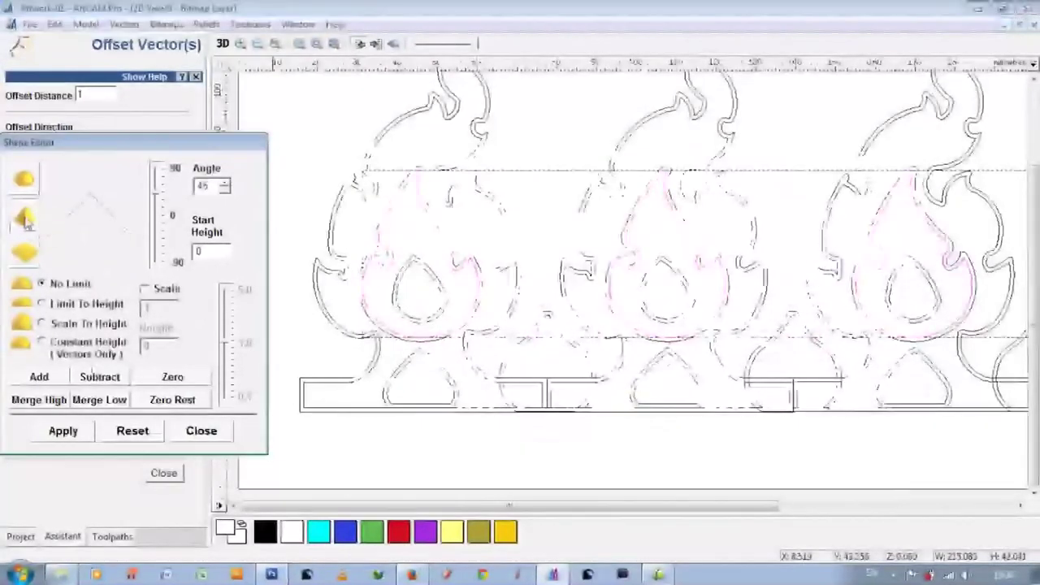
left_click_drag(158, 191, 159, 209)
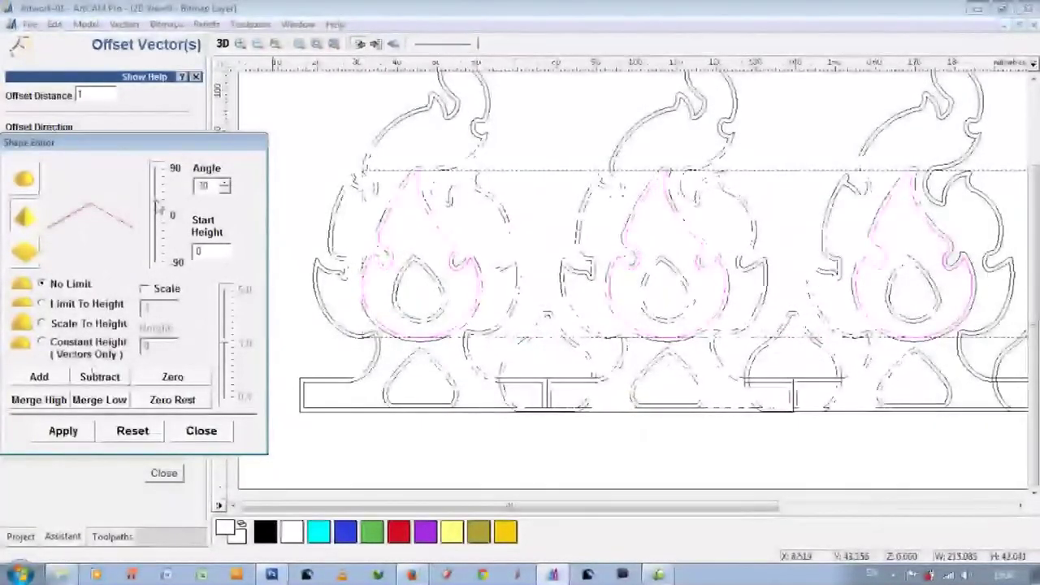
left_click(42, 379)
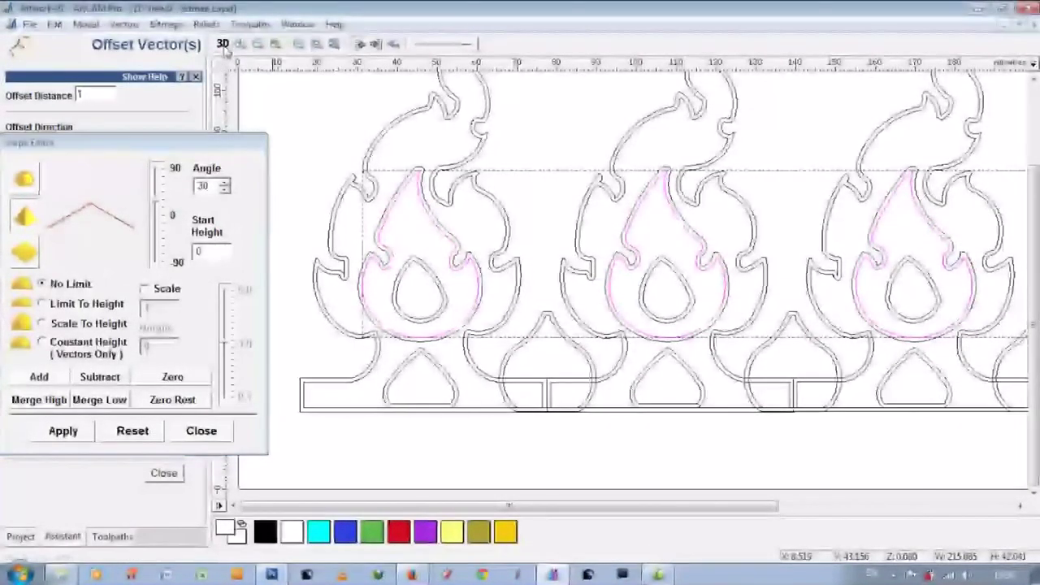
left_click(223, 43)
mouse_move(501, 341)
left_mouse_down()
mouse_move(731, 295)
mouse_move(824, 247)
mouse_move(591, 338)
left_mouse_up()
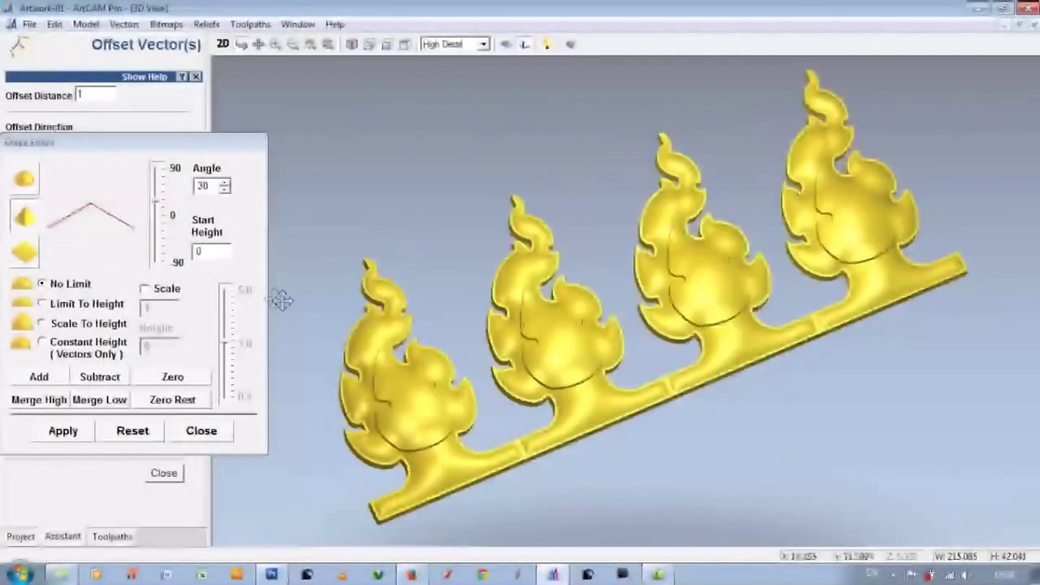
- Add the inner flames as rounded 30° domes and inspect the relief from several angles
left_click(26, 180)
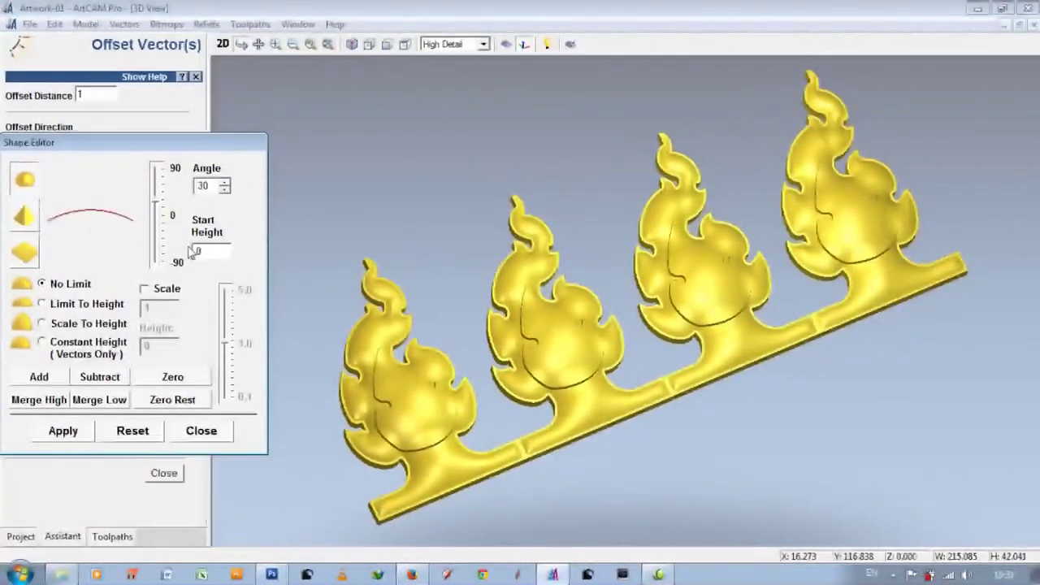
left_click(38, 377)
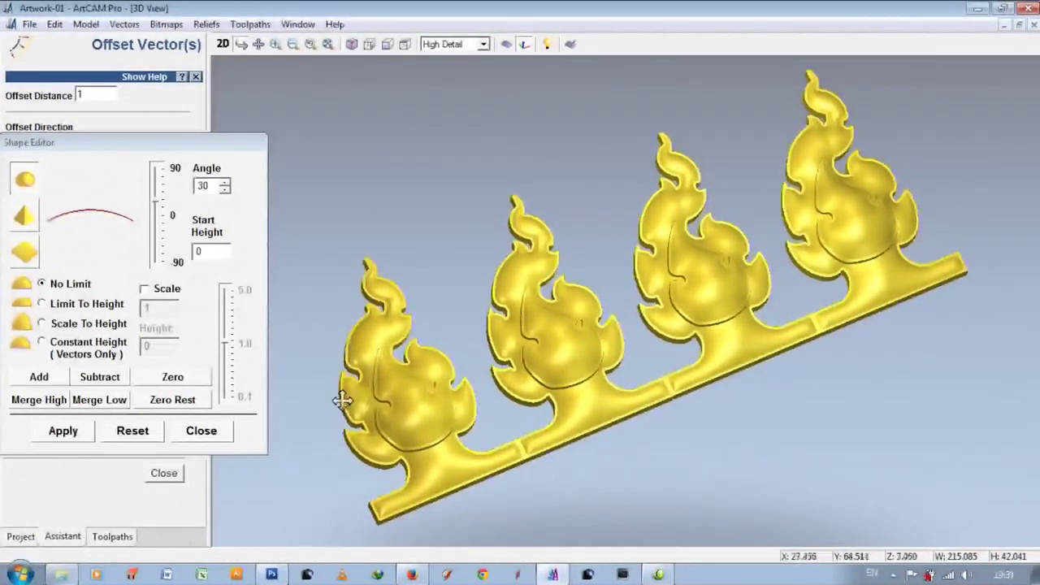
scroll(433, 429, "up", 1)
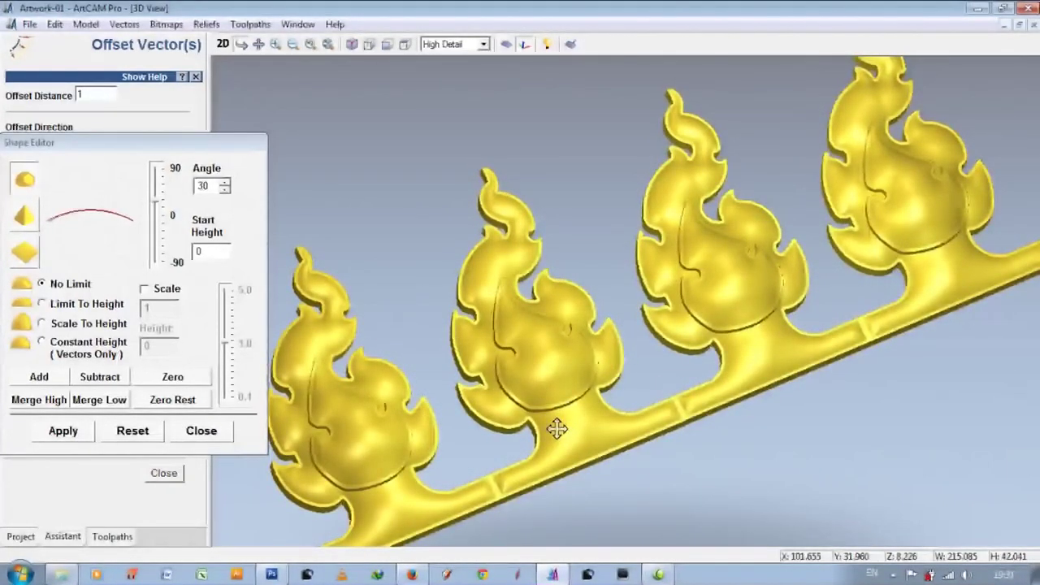
left_click_drag(557, 429, 544, 412)
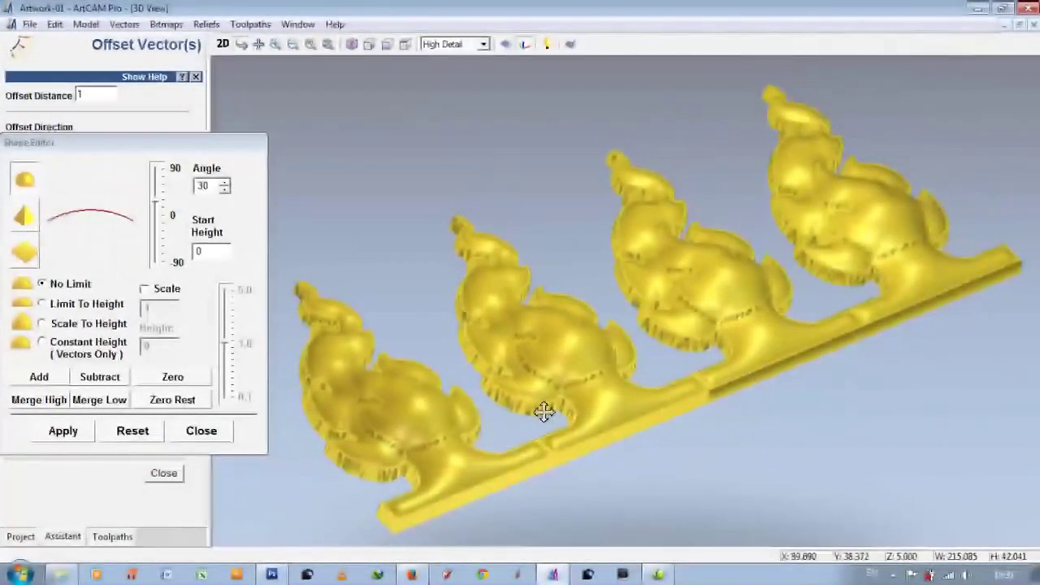
left_click_drag(680, 352, 490, 406)
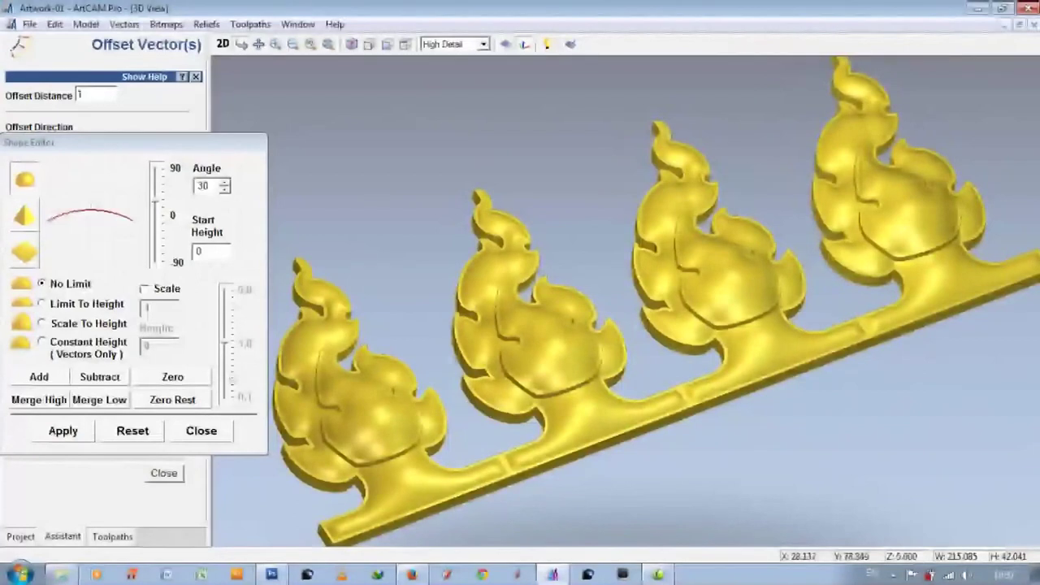
left_click(222, 44)
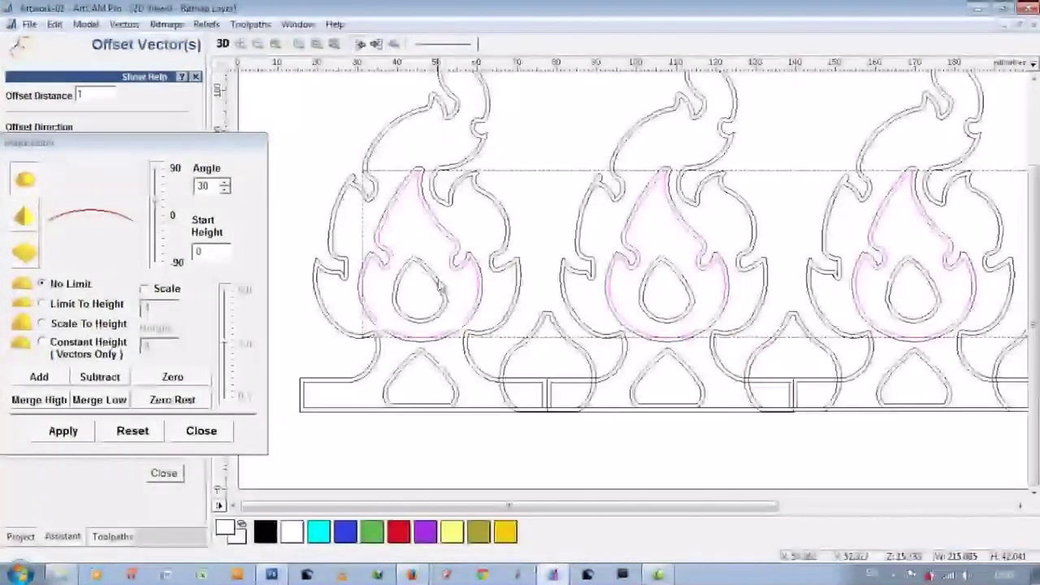
- Raise the three flame teardrops from start height 2 with the pointed, peaked profile
left_click(392, 299)
left_click(693, 299, "shift")
left_click(940, 301, "shift")
scroll(634, 243, "right", 2)
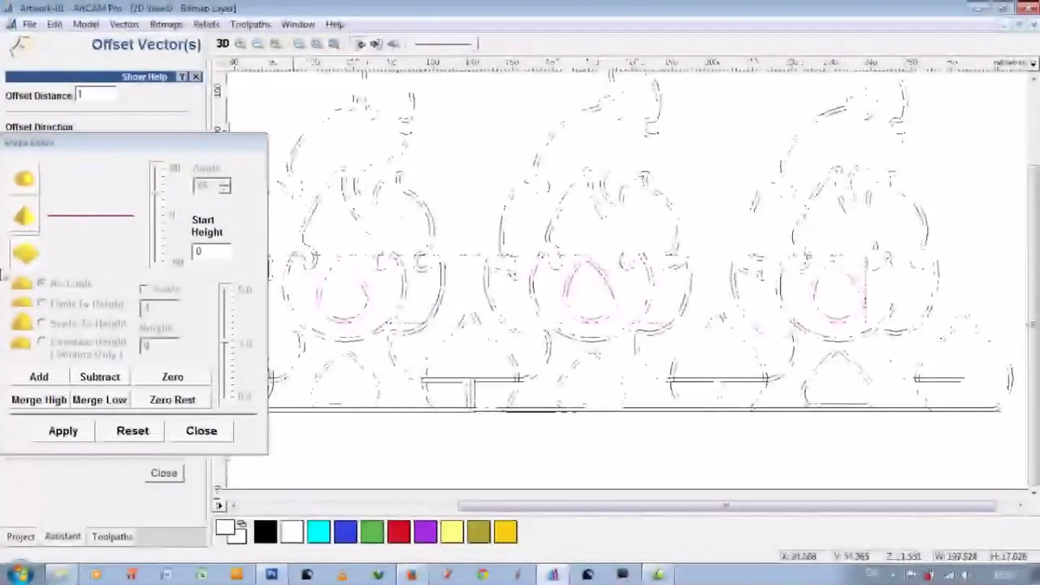
left_click(177, 254)
type("2")
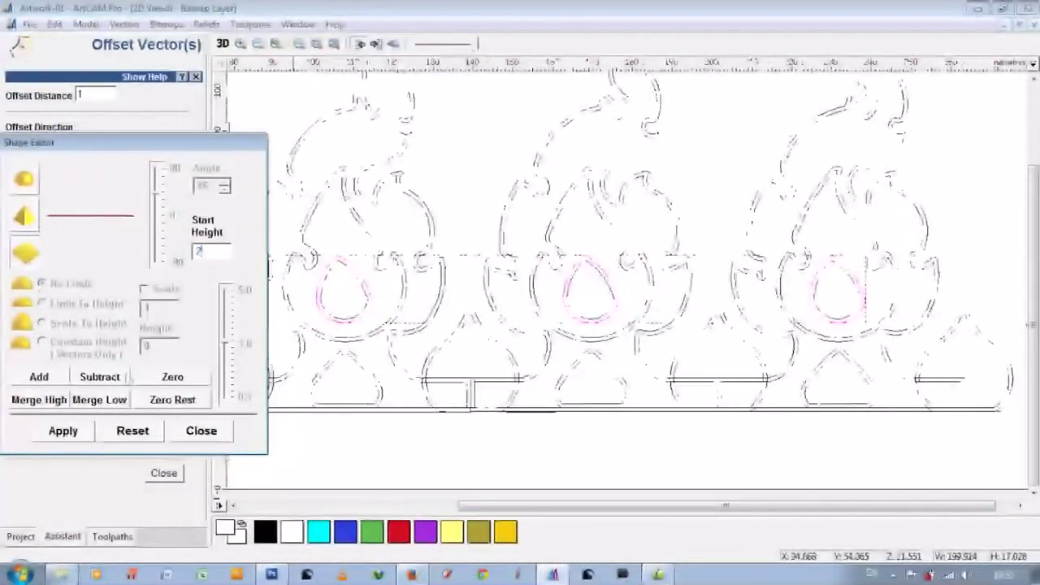
left_click(39, 383)
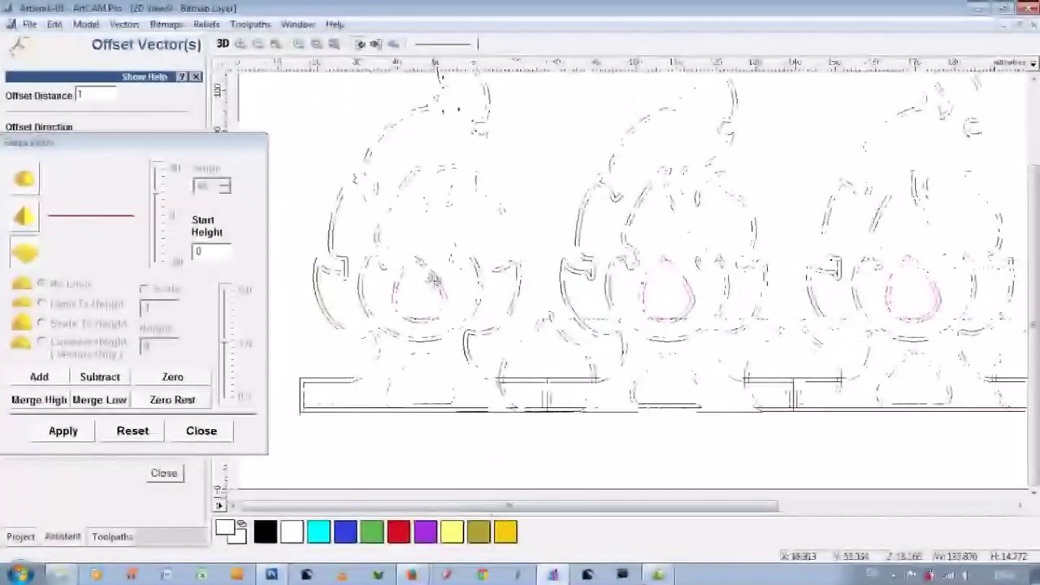
left_click(24, 215)
- Inspect the raised teardrops from several angles in 3D, then return to the 2D drawing
left_click(50, 379)
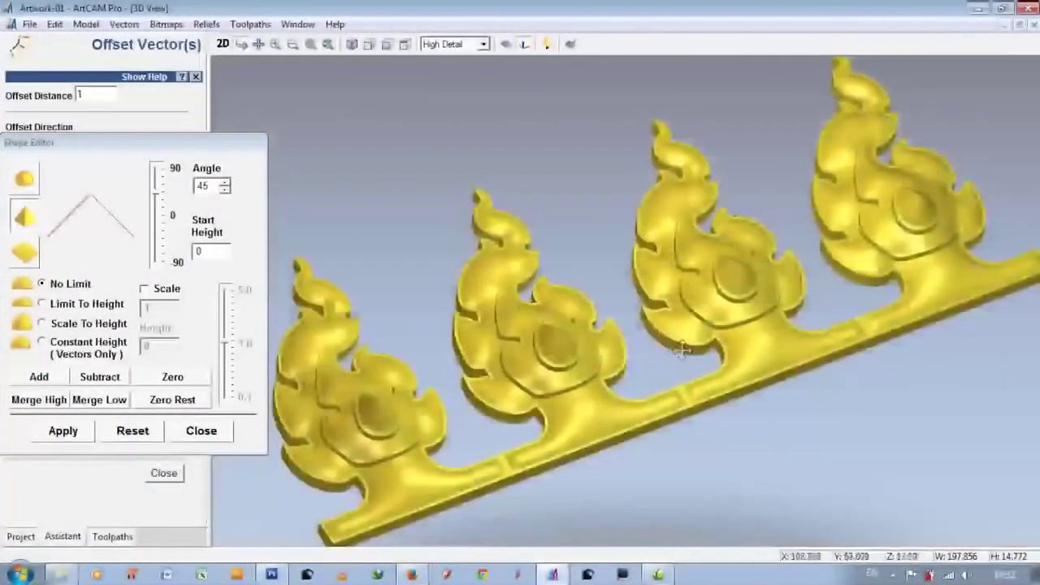
mouse_move(530, 313)
left_mouse_down()
mouse_move(506, 420)
mouse_move(524, 374)
mouse_move(650, 356)
left_mouse_up()
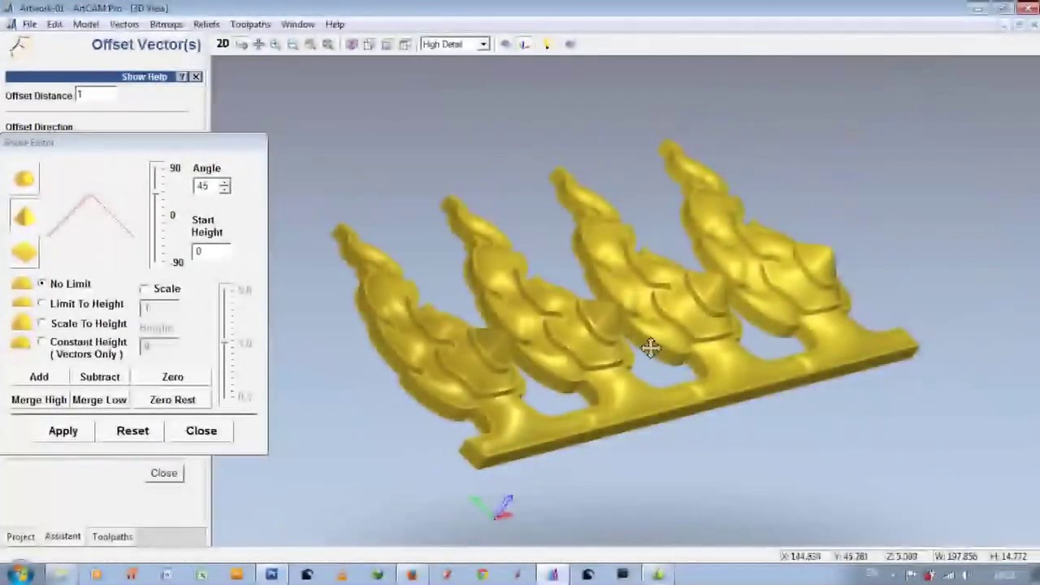
left_click_drag(649, 352, 617, 219)
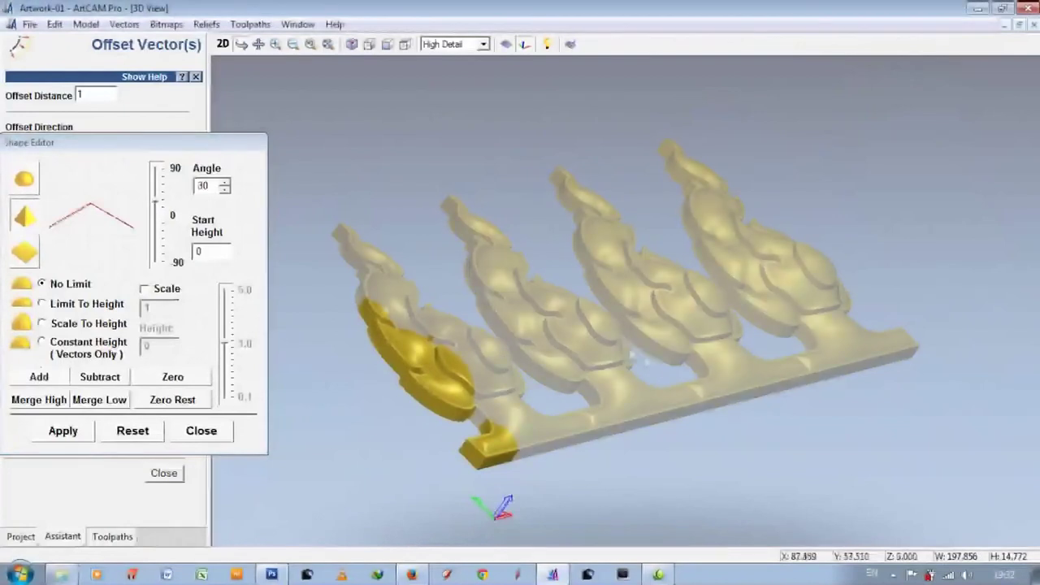
left_click_drag(638, 344, 622, 349)
scroll(461, 430, "up", 5)
scroll(461, 430, "down", 3)
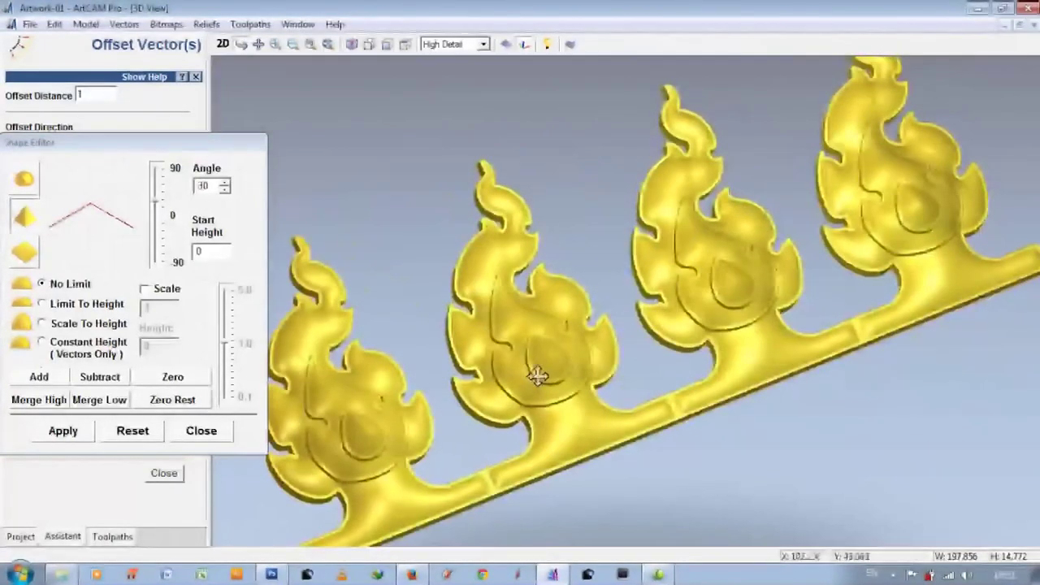
left_click_drag(461, 429, 671, 302)
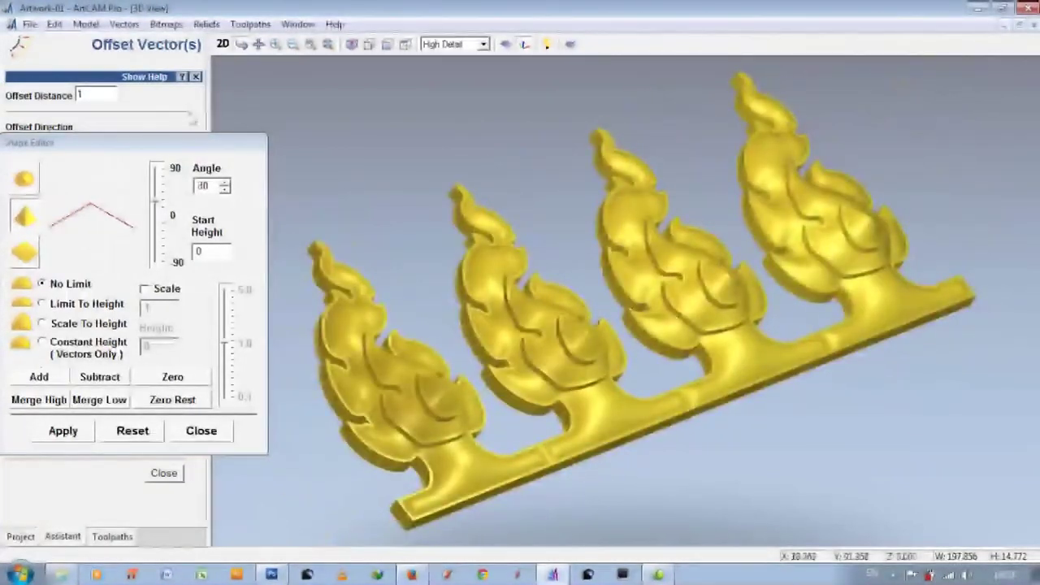
left_click(223, 45)
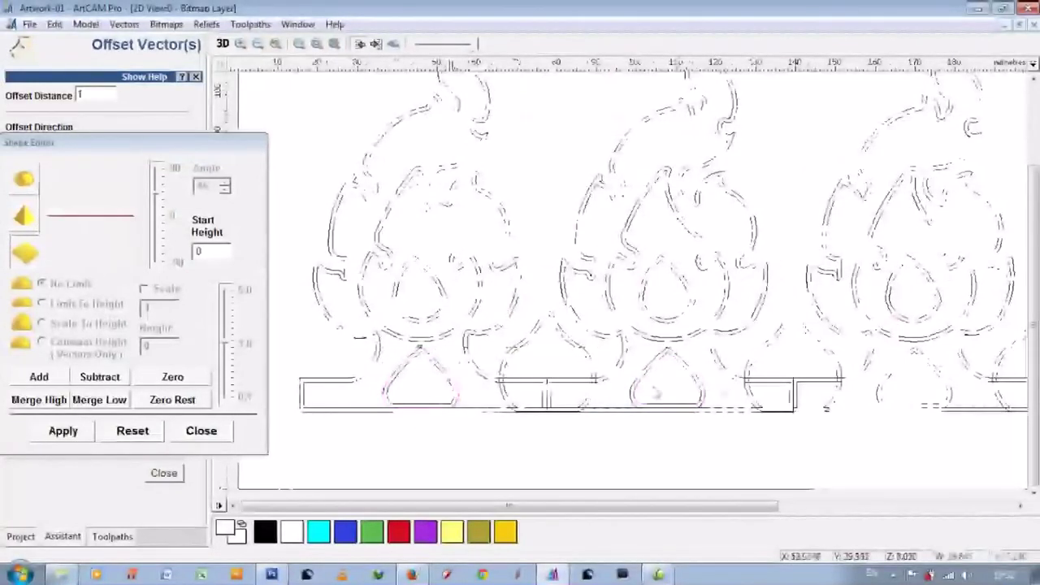
- Add the selected teardrops onto the relief and check them in 3D
left_click(698, 380, "shift")
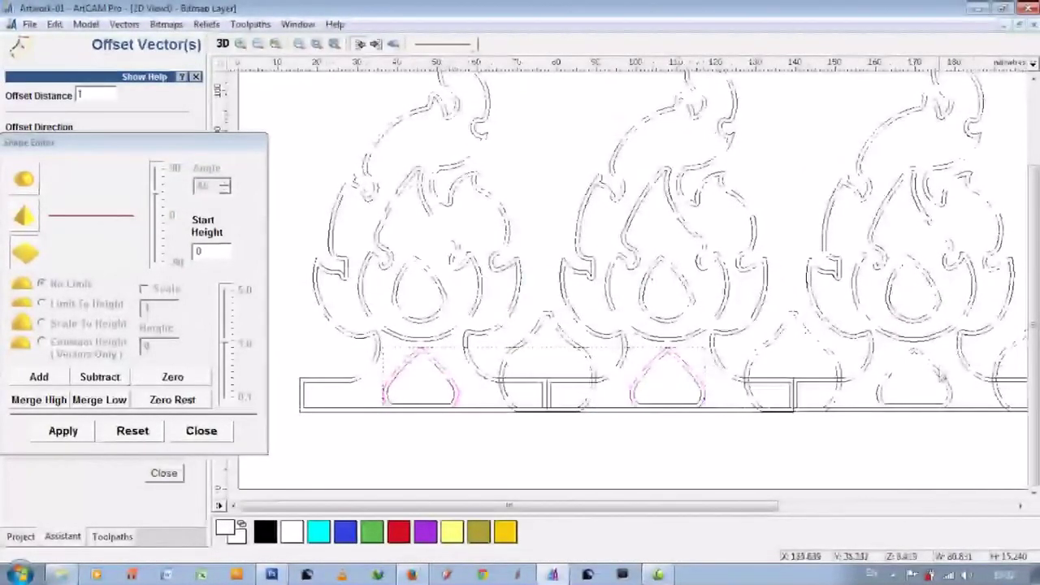
left_click_drag(768, 511, 1003, 512)
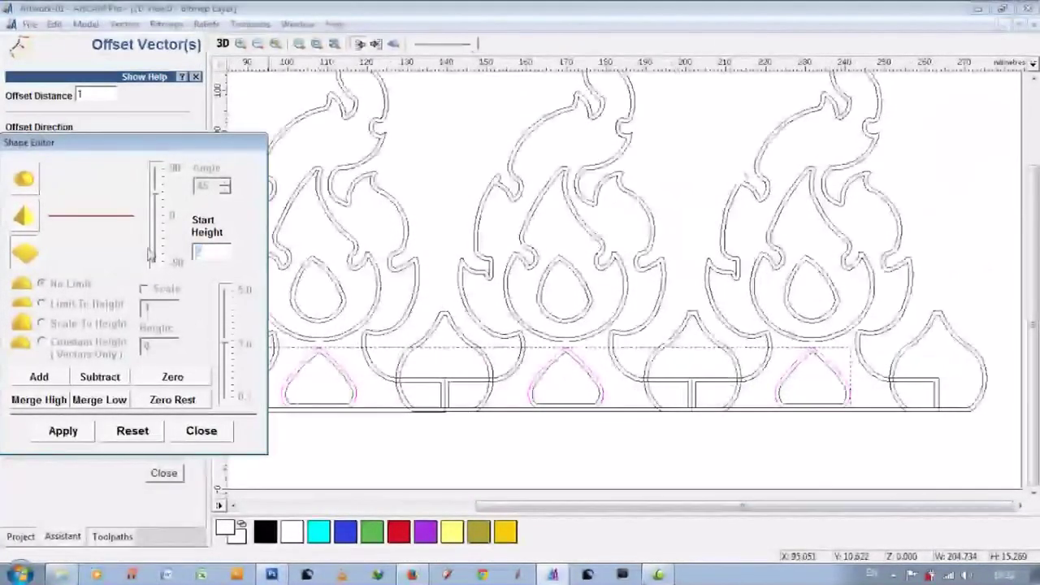
left_click(39, 382)
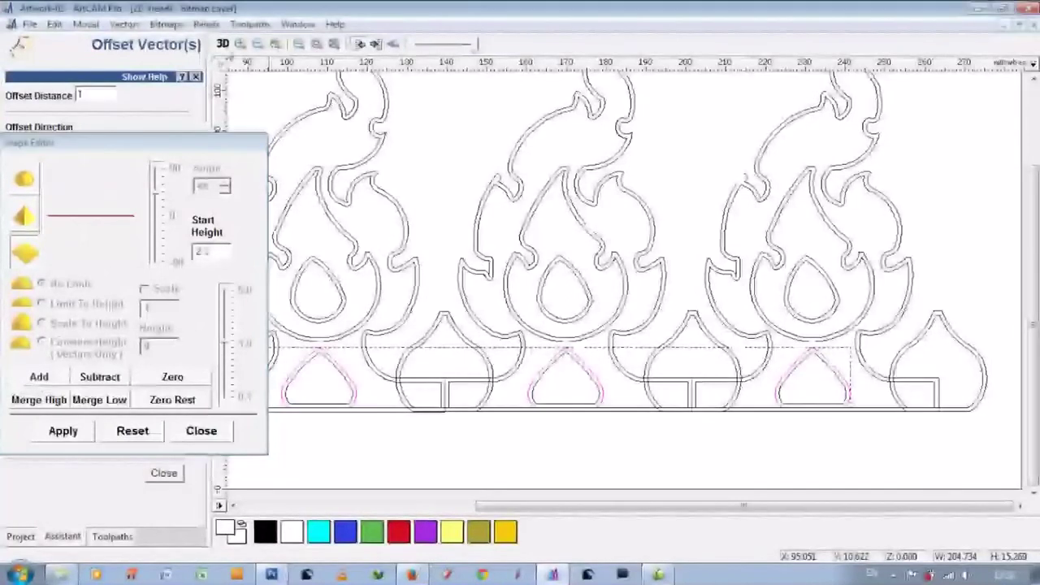
key("F3")
mouse_move(542, 337)
left_mouse_down()
mouse_move(606, 346)
mouse_move(492, 399)
left_mouse_up()
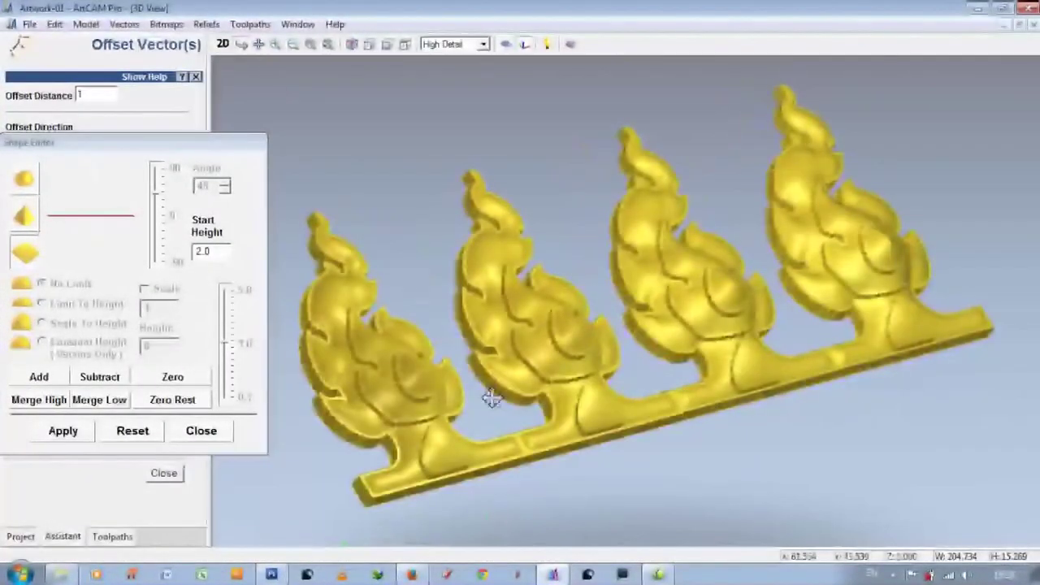
left_click(224, 45)
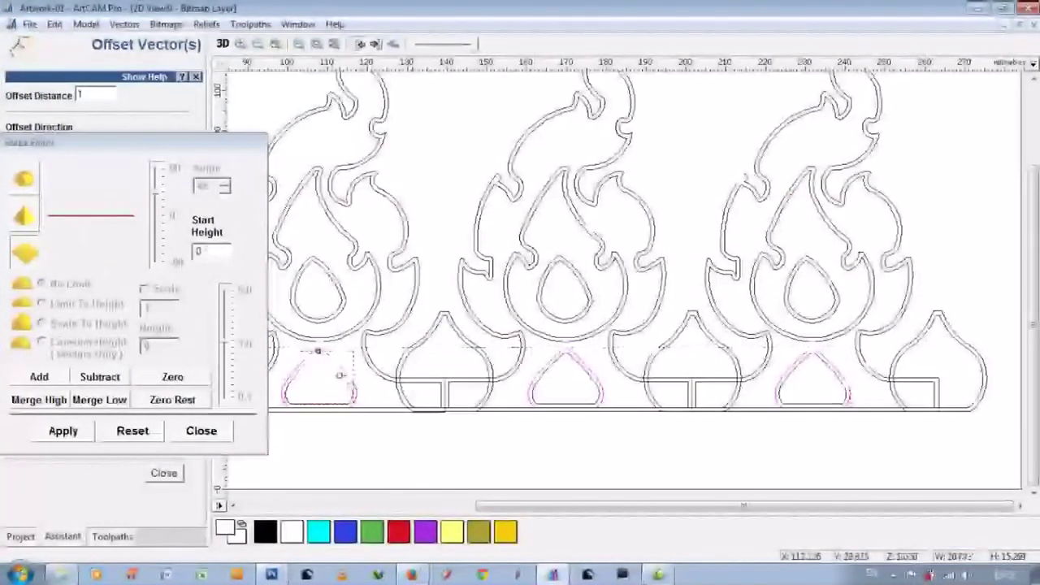
- Rework the left and middle teardrops with a flatter 15° profile and inspect them in 3D
left_click(319, 354)
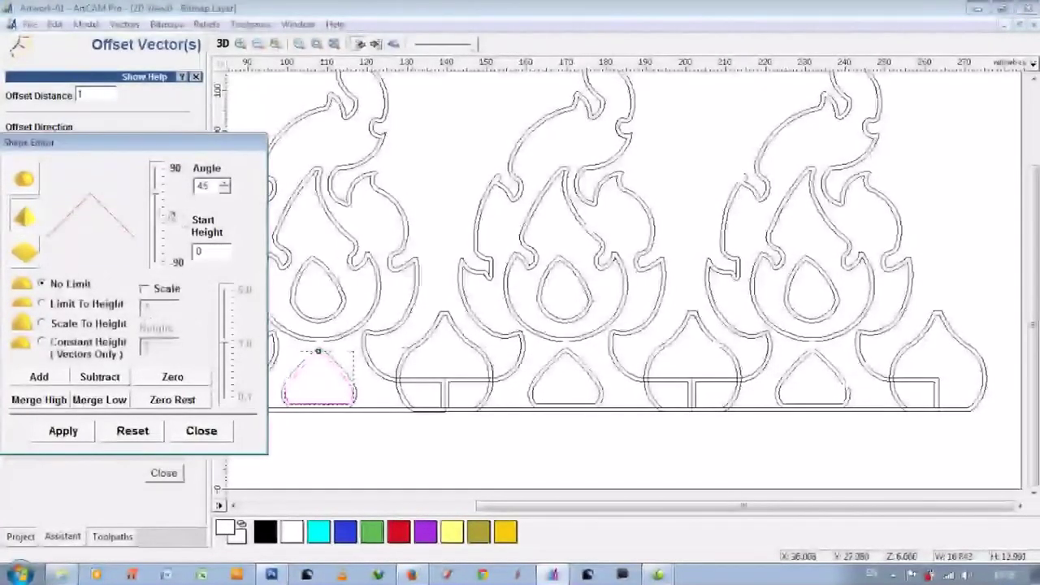
left_click(171, 217)
left_click(54, 377)
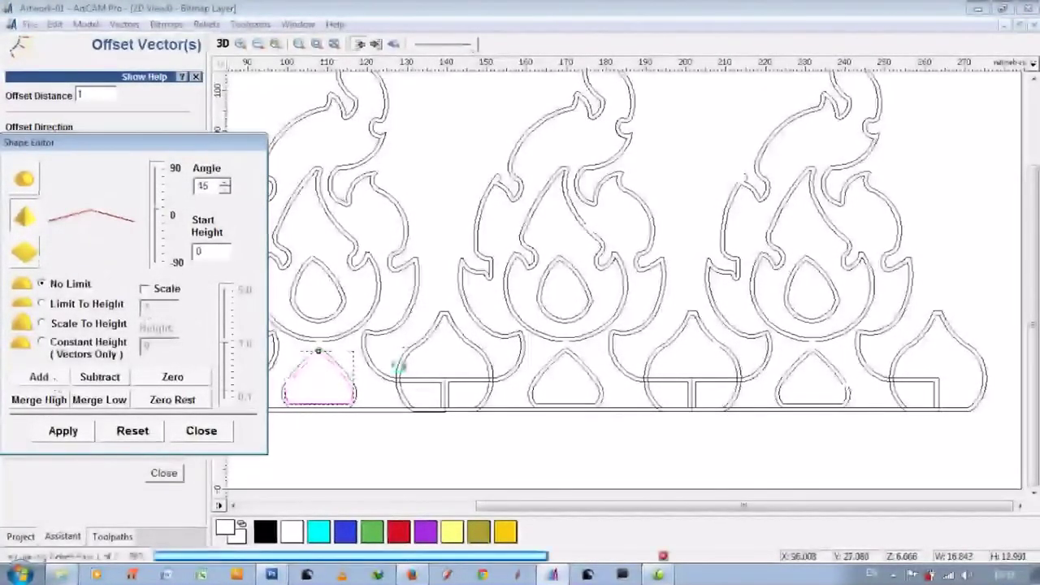
left_click(566, 352)
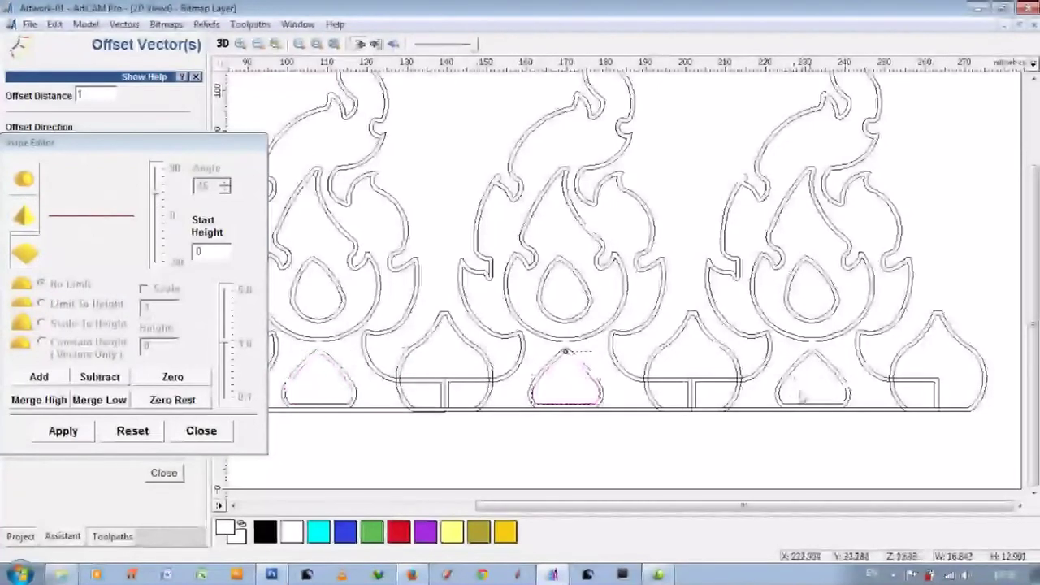
scroll(800, 395, "down", 3)
scroll(837, 379, "up", 5)
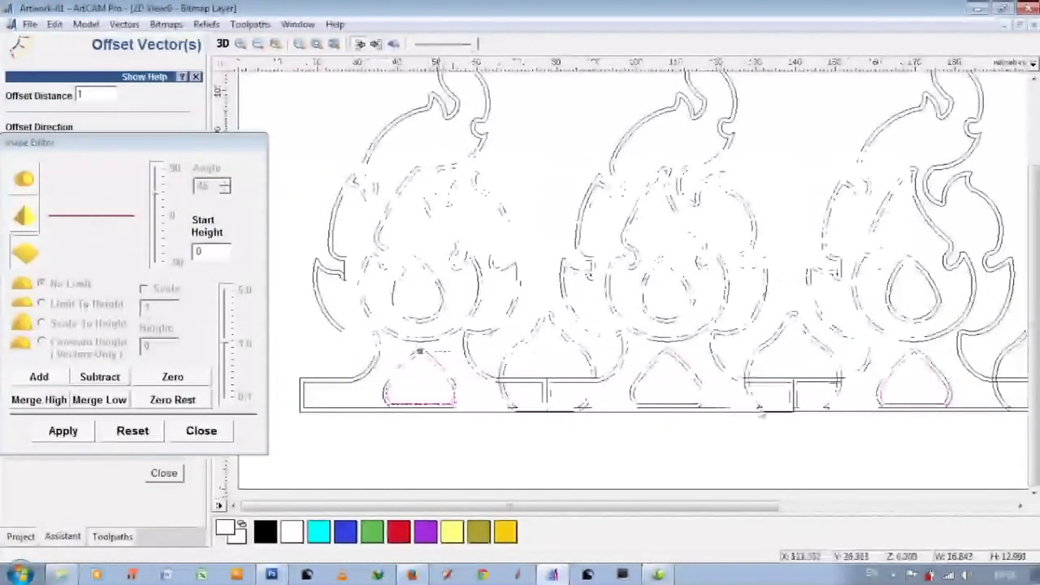
scroll(921, 380, "down", 1)
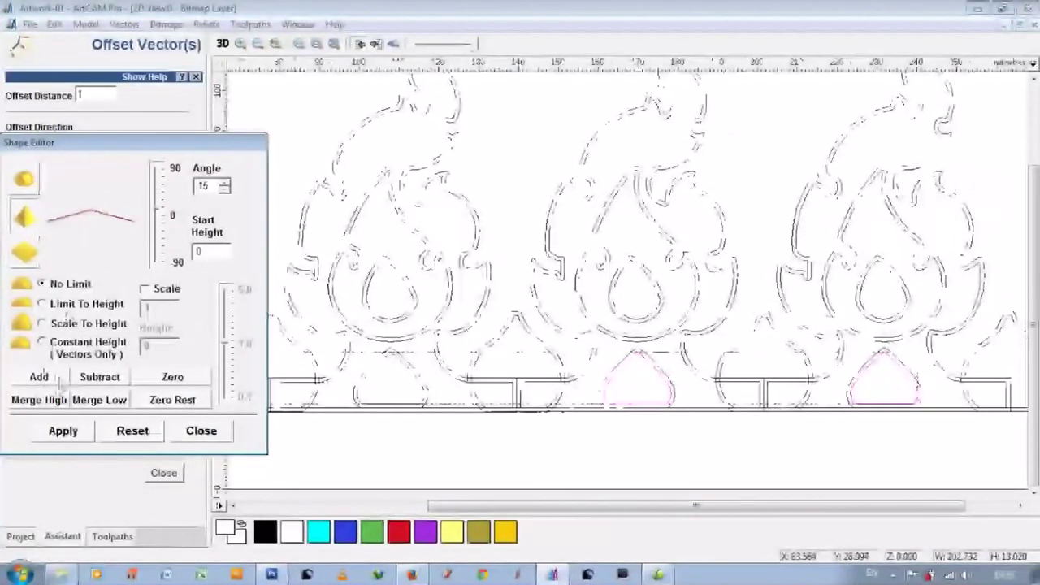
key("F3")
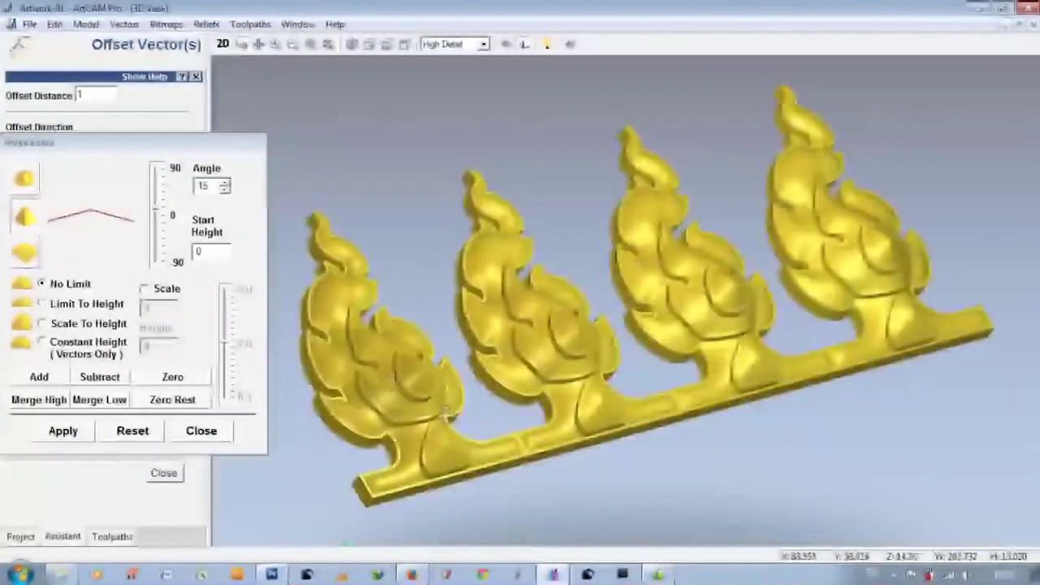
mouse_move(690, 425)
left_mouse_down()
mouse_move(592, 434)
mouse_move(557, 283)
mouse_move(813, 263)
mouse_move(687, 301)
mouse_move(617, 358)
left_mouse_up()
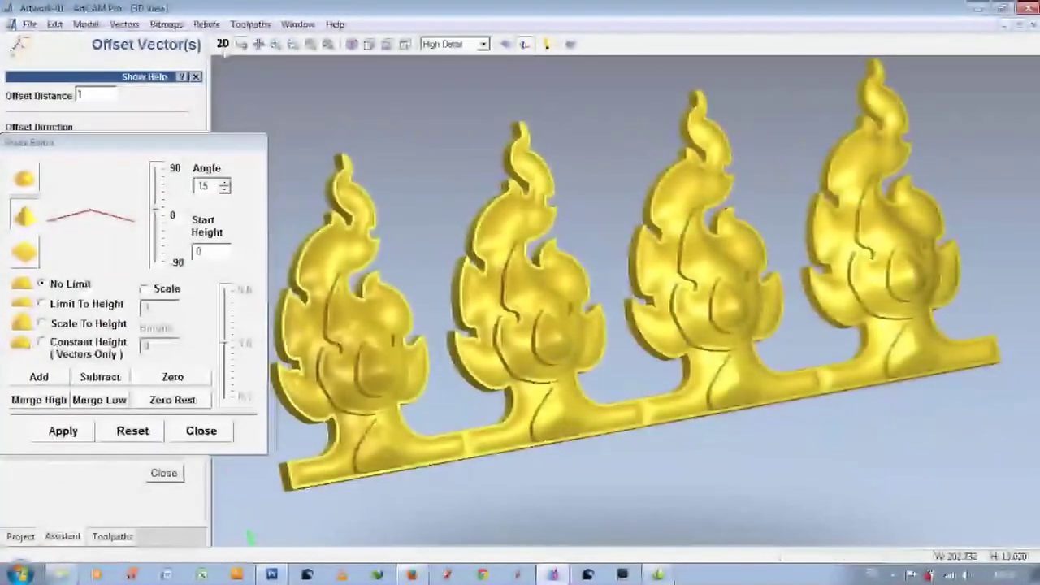
key("F2")
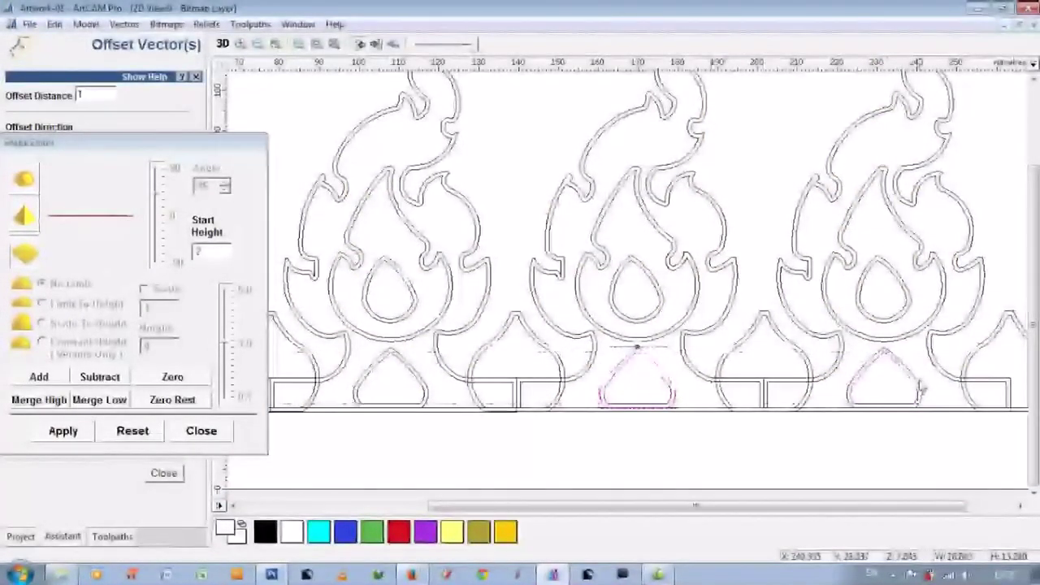
- Pan along the strip and close the Shape Editor and Offset panels
left_click_drag(694, 506, 622, 506)
scroll(714, 252, "up", 2)
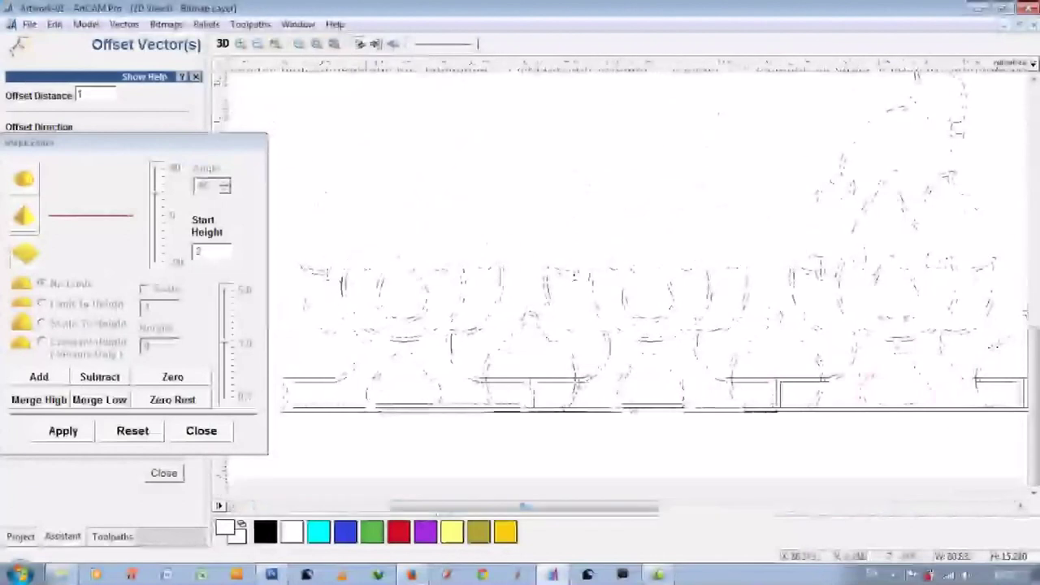
scroll(715, 252, "up", 2)
scroll(714, 252, "up", 2)
left_click_drag(524, 506, 377, 506)
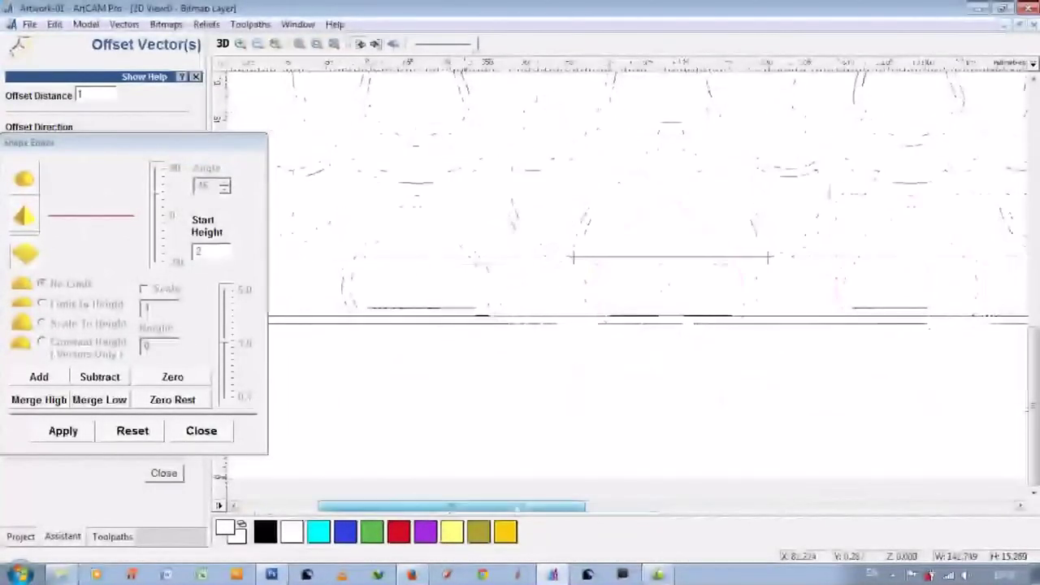
left_click(201, 431)
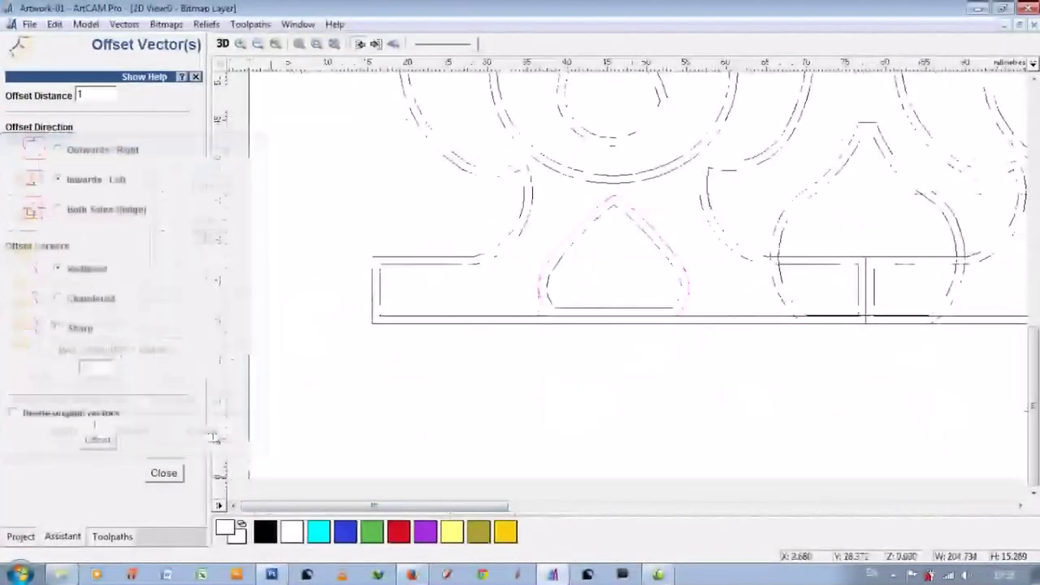
left_click(163, 473)
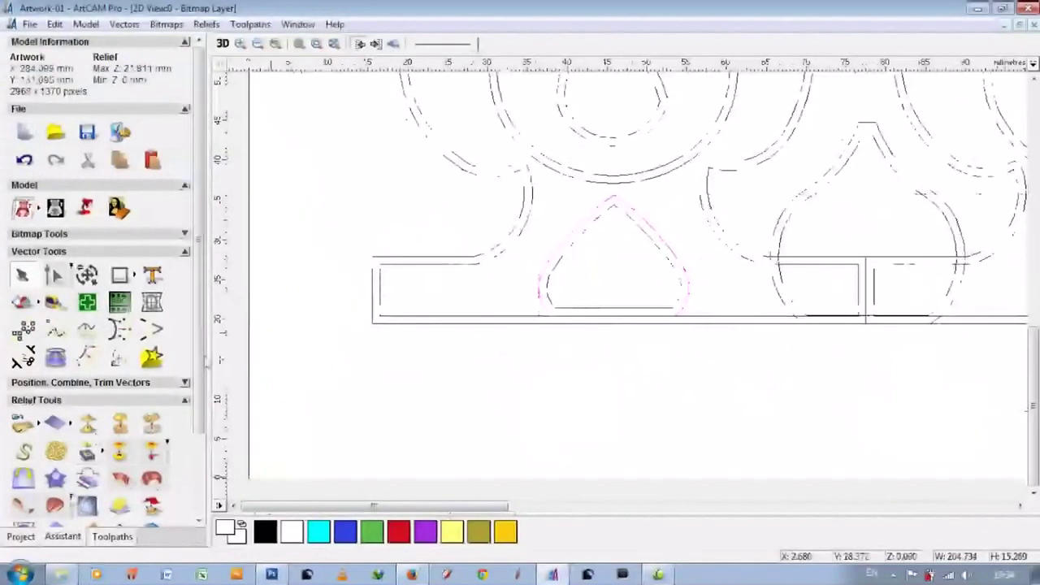
- Apply a 100% linear fade from top to bottom of the left teardrop and review it in 3D
scroll(101, 366, "down", 3)
left_click(55, 432)
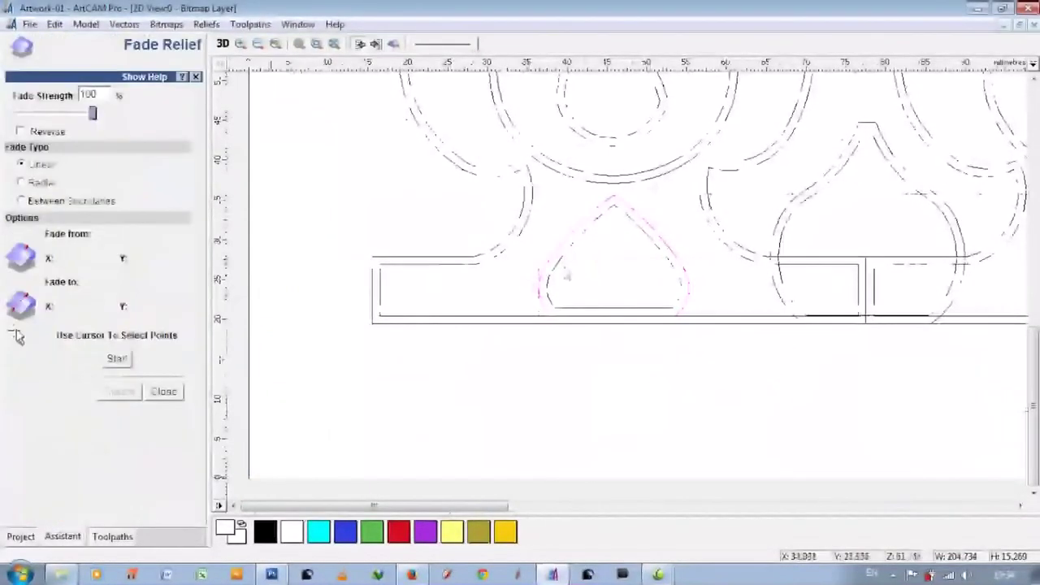
left_click(652, 320)
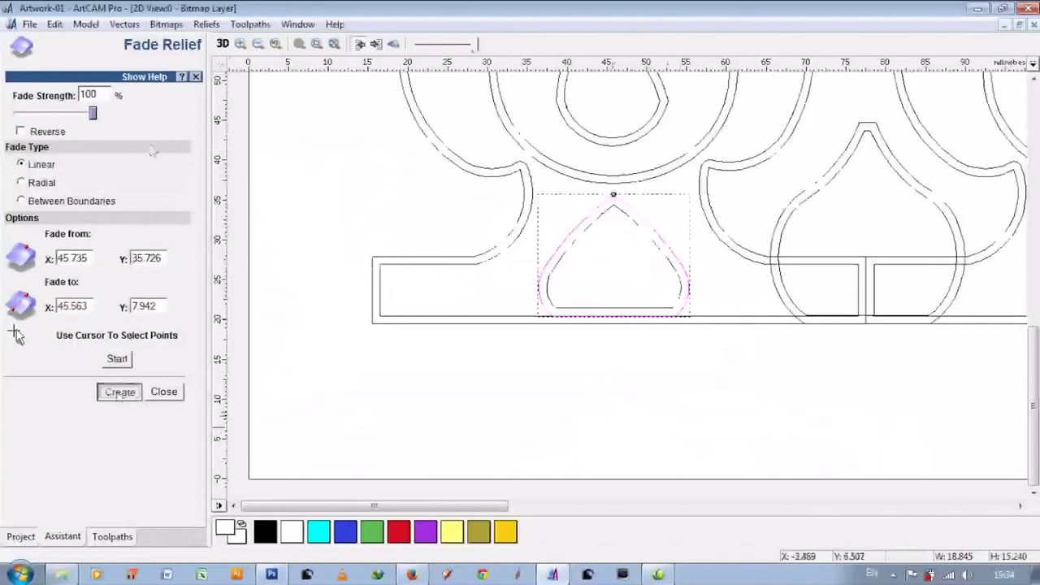
key("F3")
mouse_move(434, 434)
left_mouse_down()
mouse_move(724, 371)
mouse_move(724, 382)
mouse_move(636, 424)
mouse_move(929, 424)
mouse_move(947, 364)
mouse_move(277, 435)
left_mouse_up()
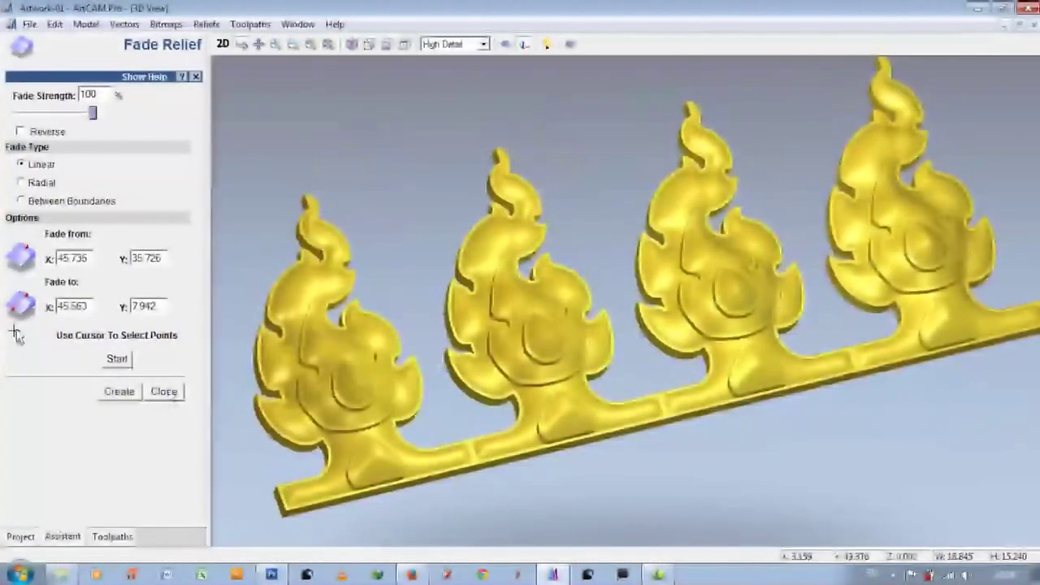
- Close the Fade Relief panel, view the whole border in 2D, and select the rightmost flame
left_click(163, 391)
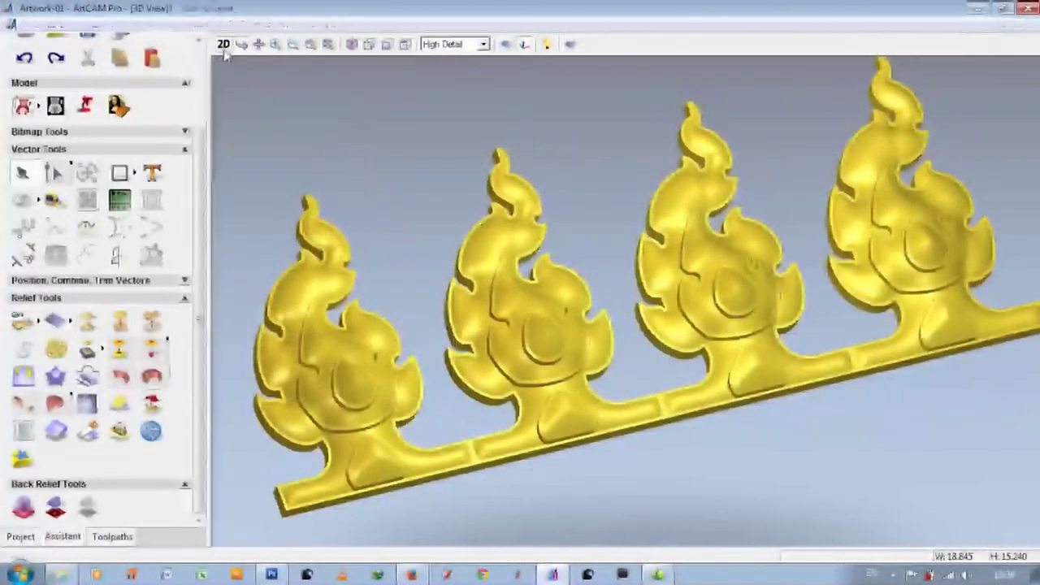
left_click(222, 43)
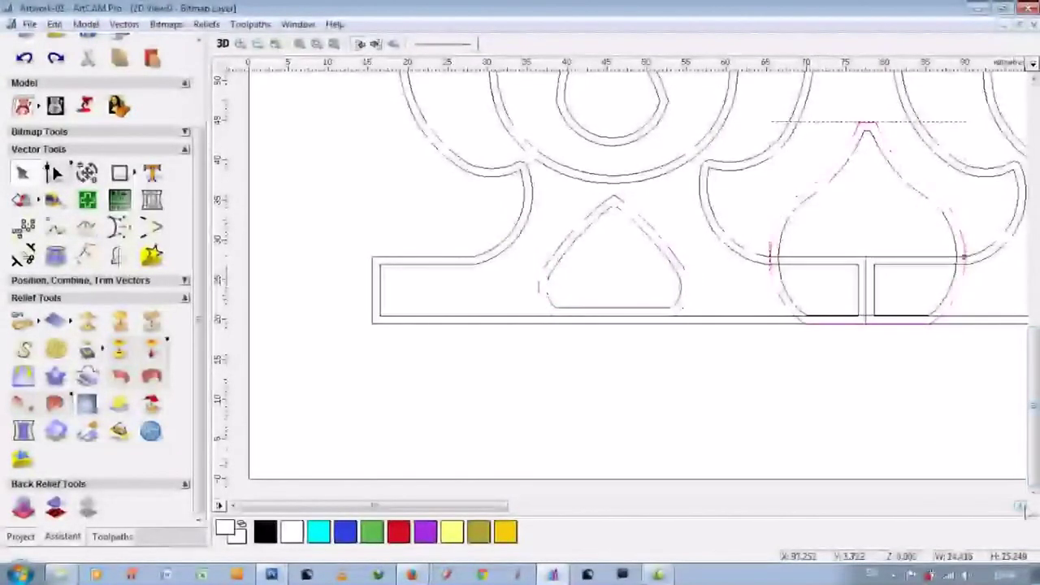
scroll(876, 367, "right", 5)
scroll(878, 306, "down", 3)
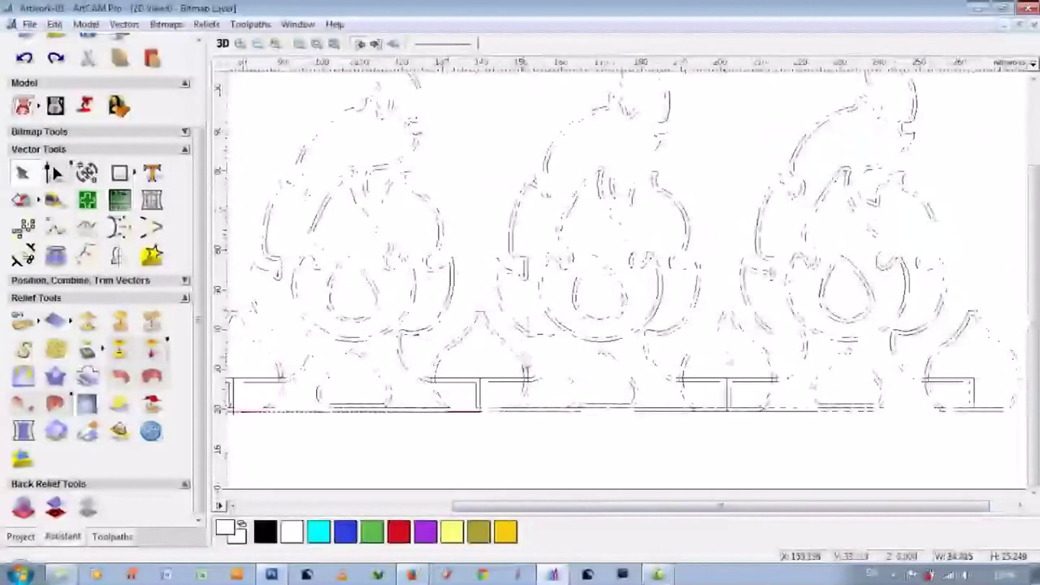
left_click(984, 324, "shift")
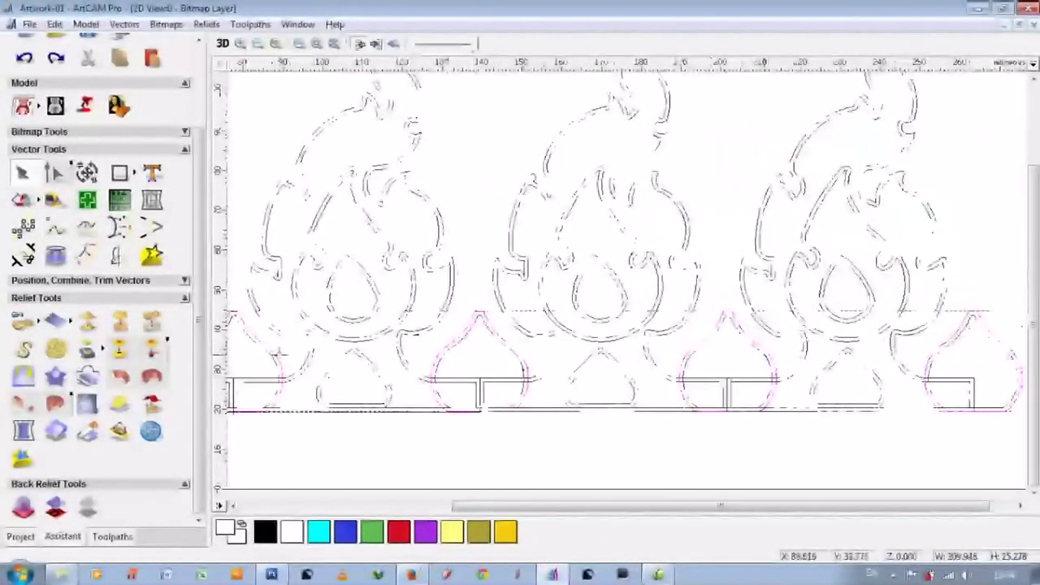
- Open the Shape Editor for the base-strip teardrops, showing a 45 angle and start height 0
key("F12")
left_click(199, 429)
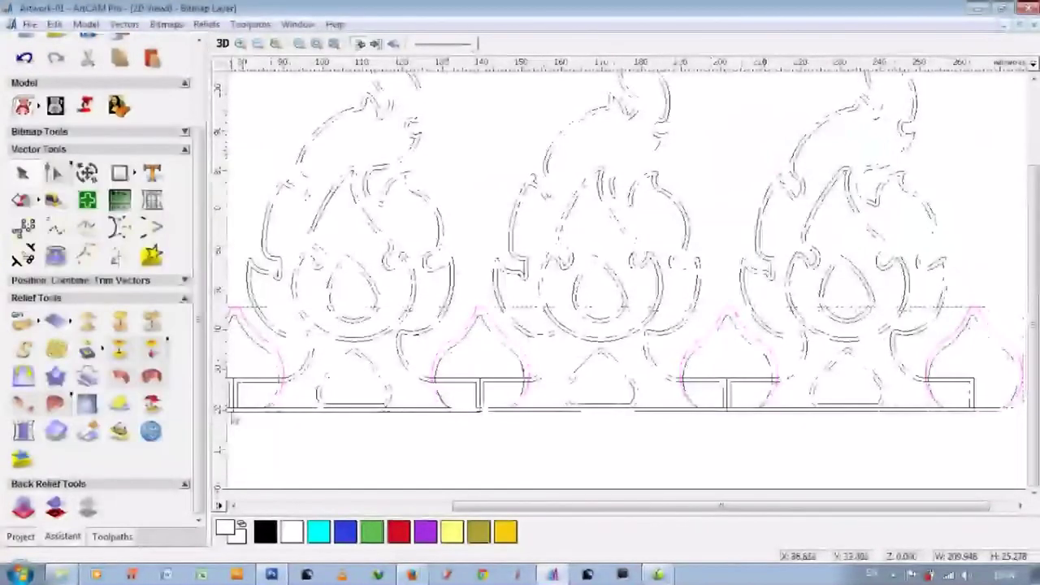
key("F12")
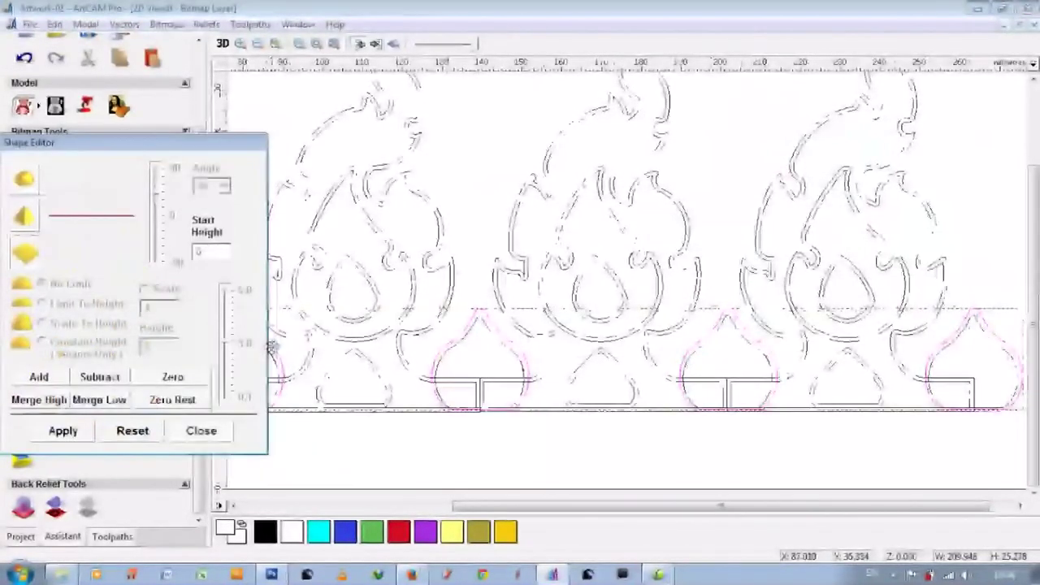
key("Escape")
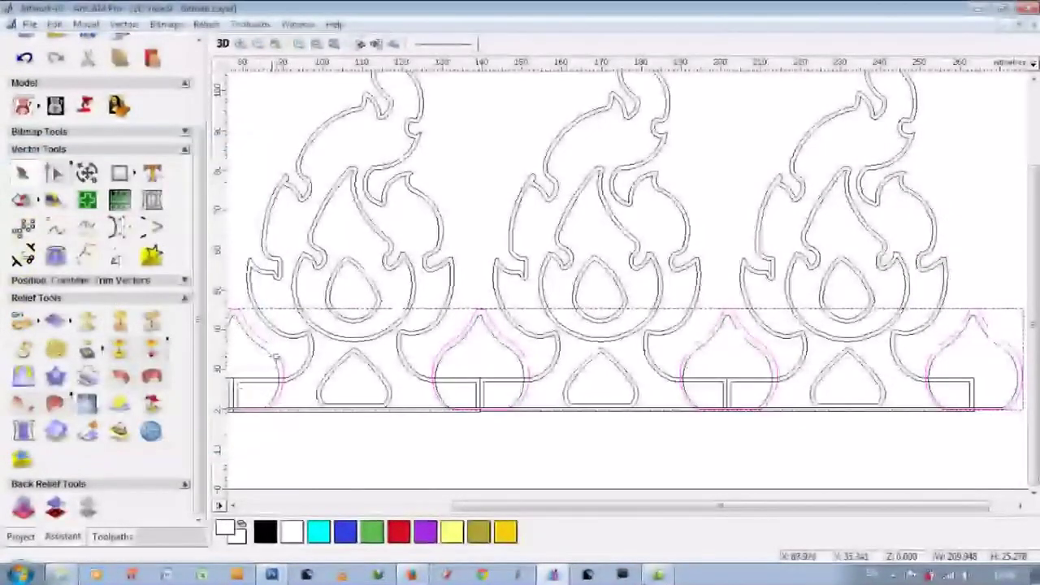
key("F12")
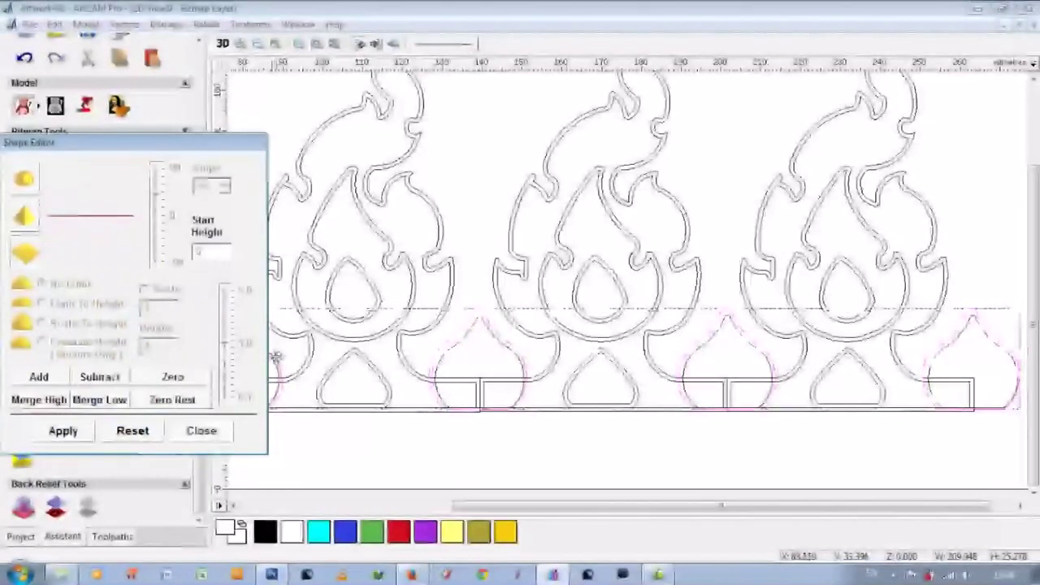
left_click(201, 430)
scroll(364, 376, "up", 3)
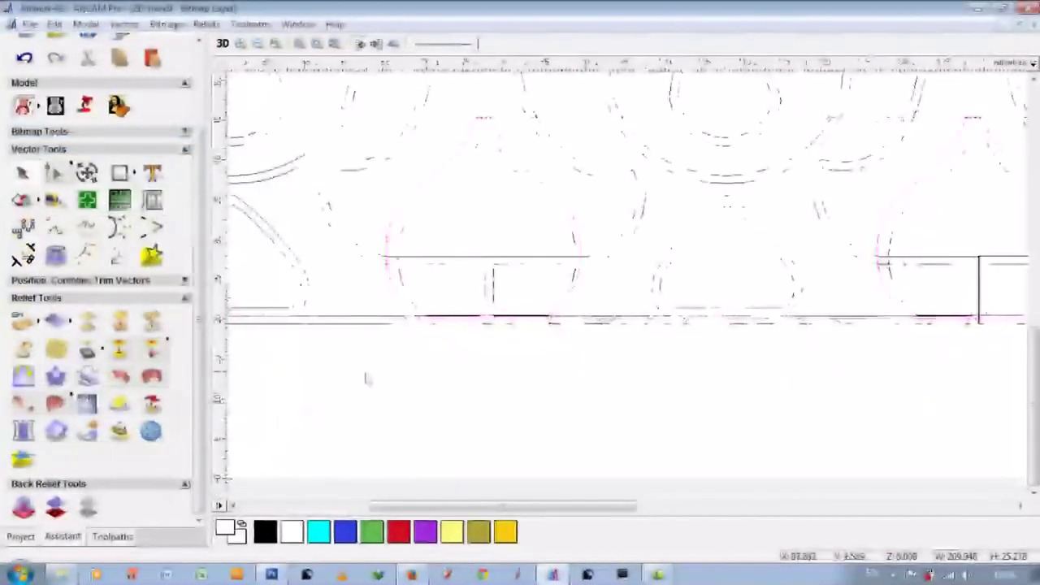
key("F12")
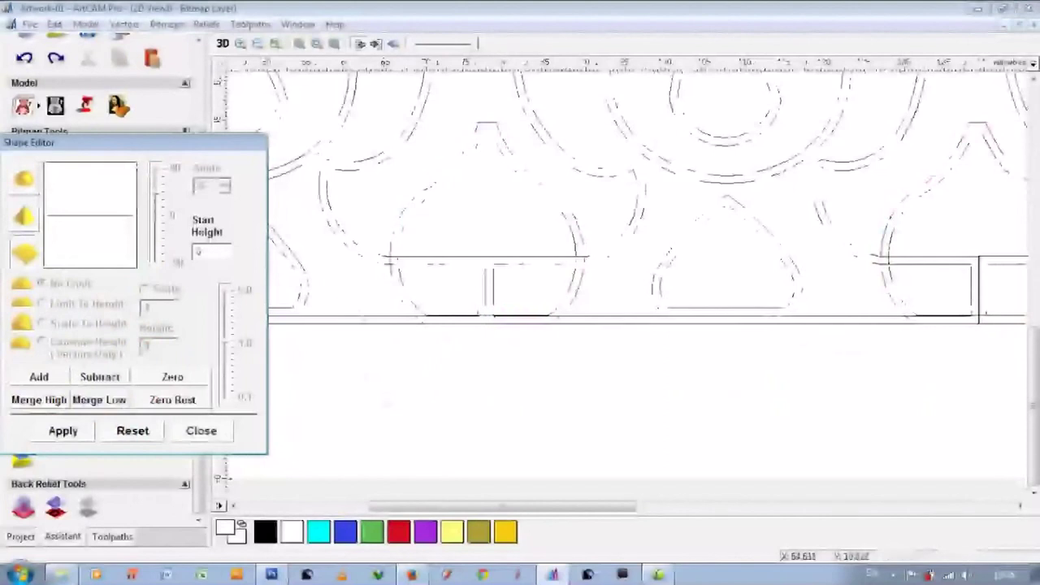
left_click_drag(504, 506, 625, 506)
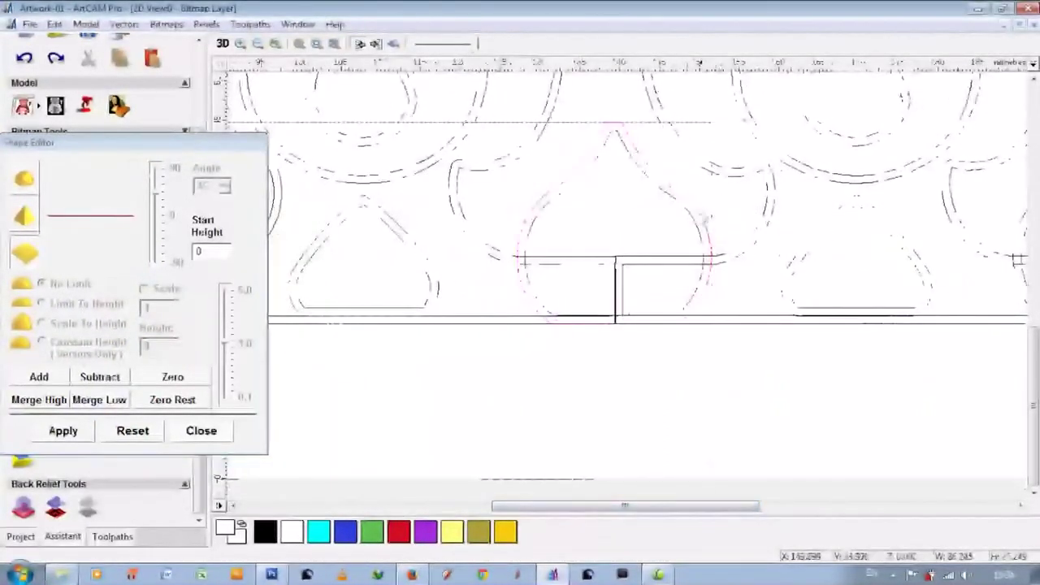
left_click_drag(713, 508, 966, 506)
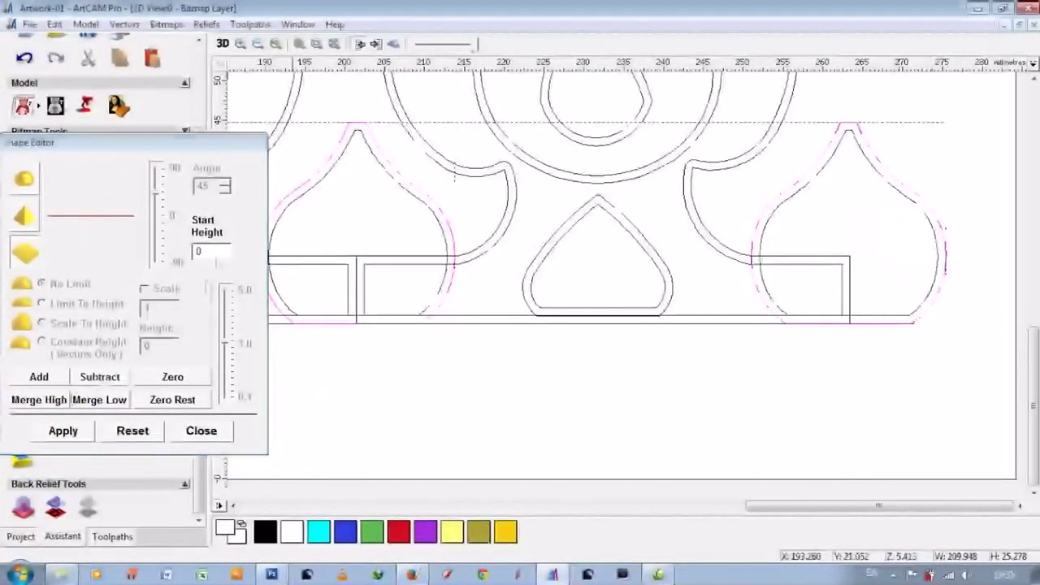
- Add the base-strip teardrops at start height 5.0 and view the relief in 3D
double_click(199, 251)
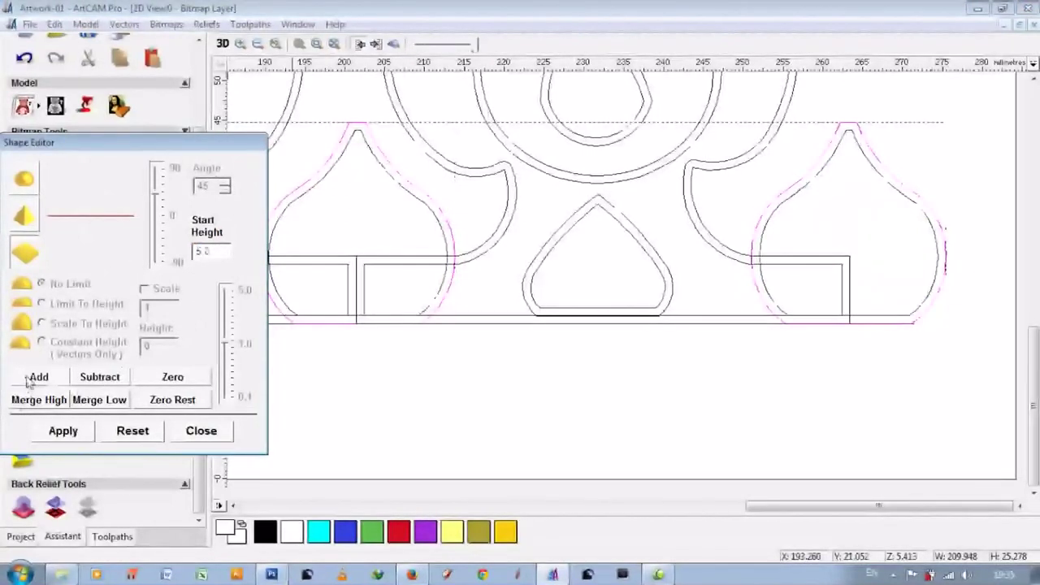
left_click(208, 151)
left_click(222, 43)
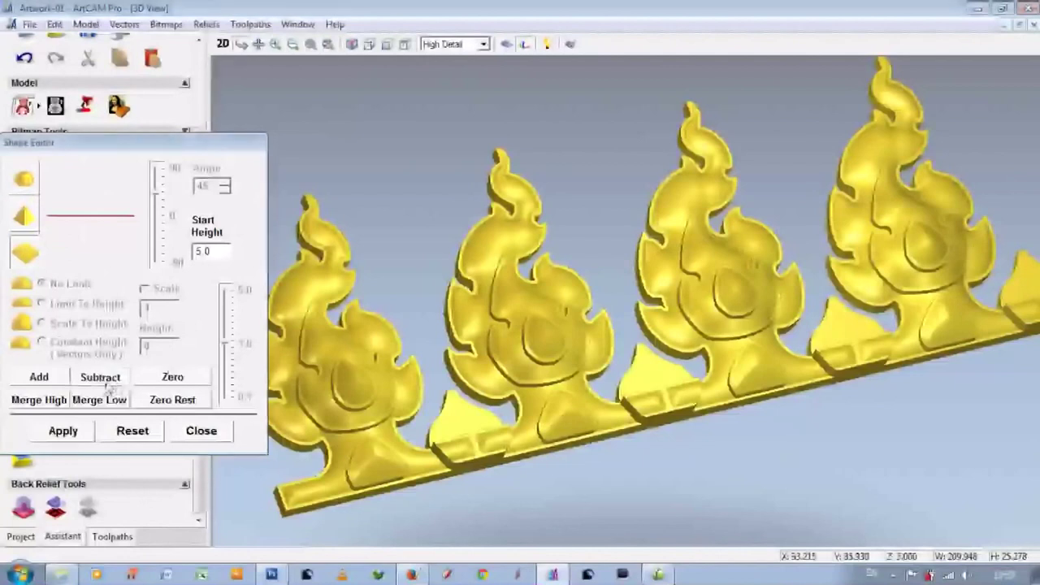
- Subtract and zero the teardrops, then re-add them at start height 6.0
left_click(172, 376)
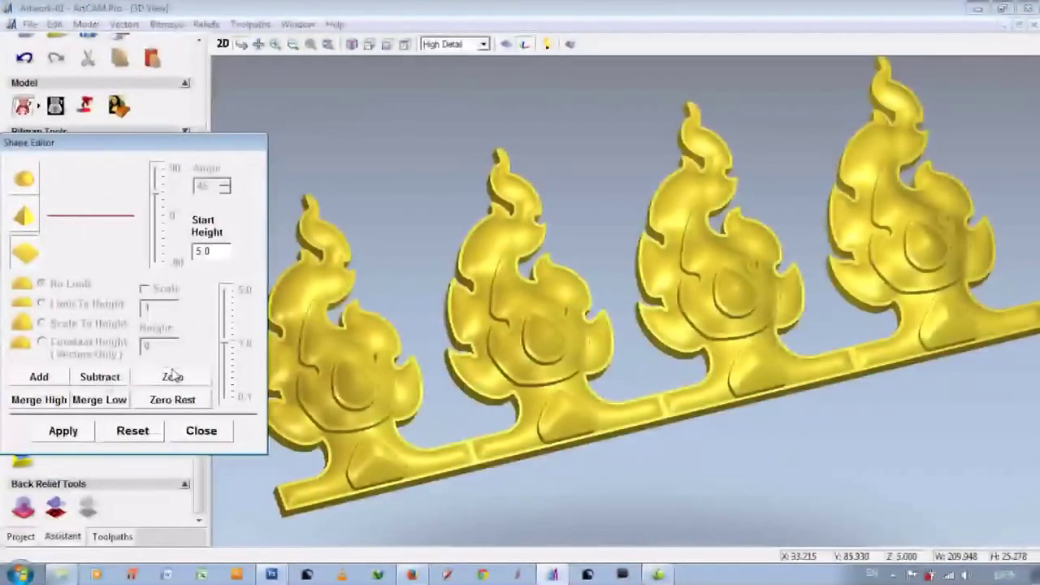
left_click(172, 376)
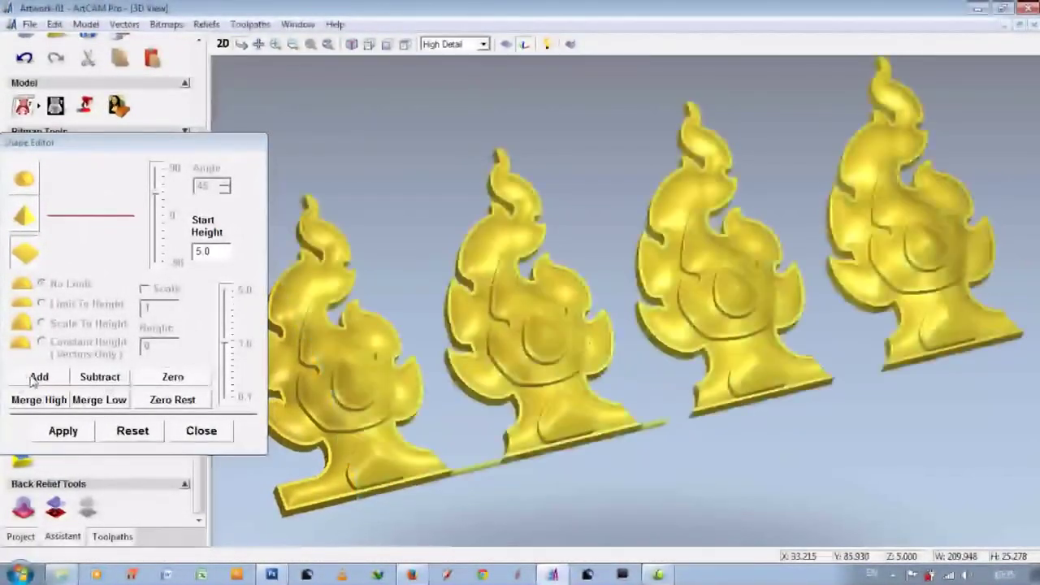
left_click(36, 377)
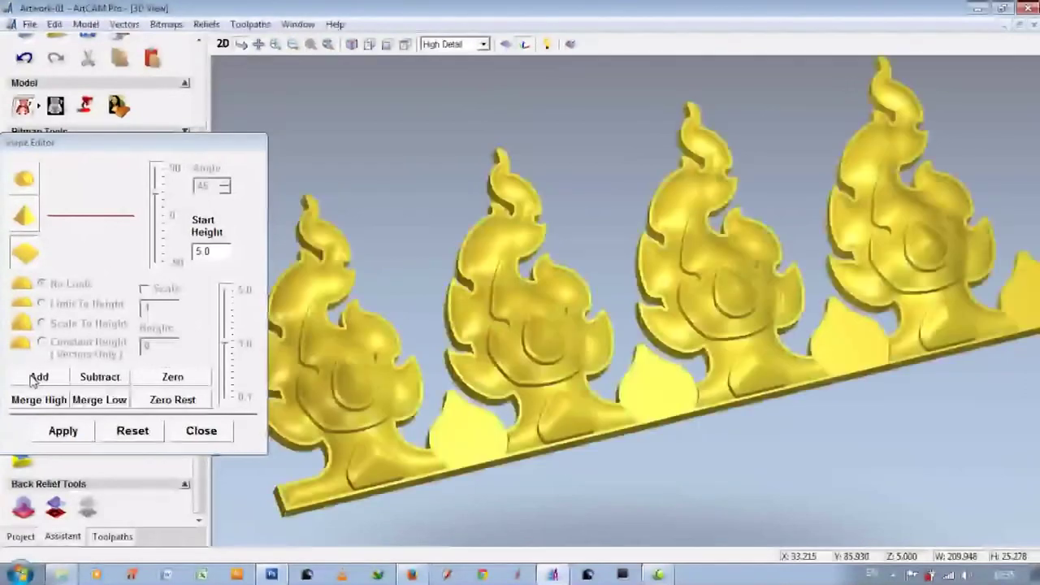
left_click(215, 250)
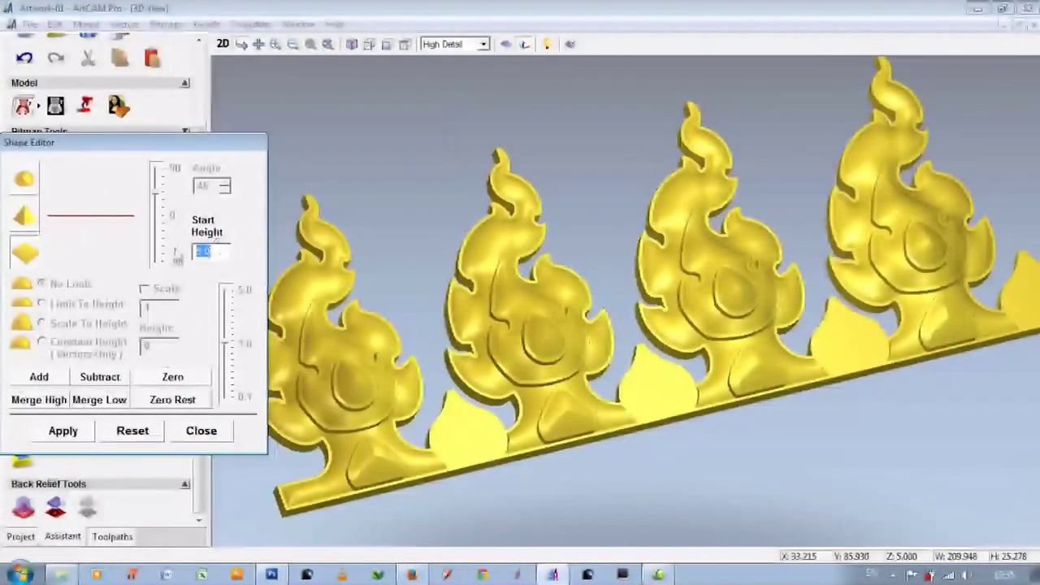
type("5")
left_click(39, 377)
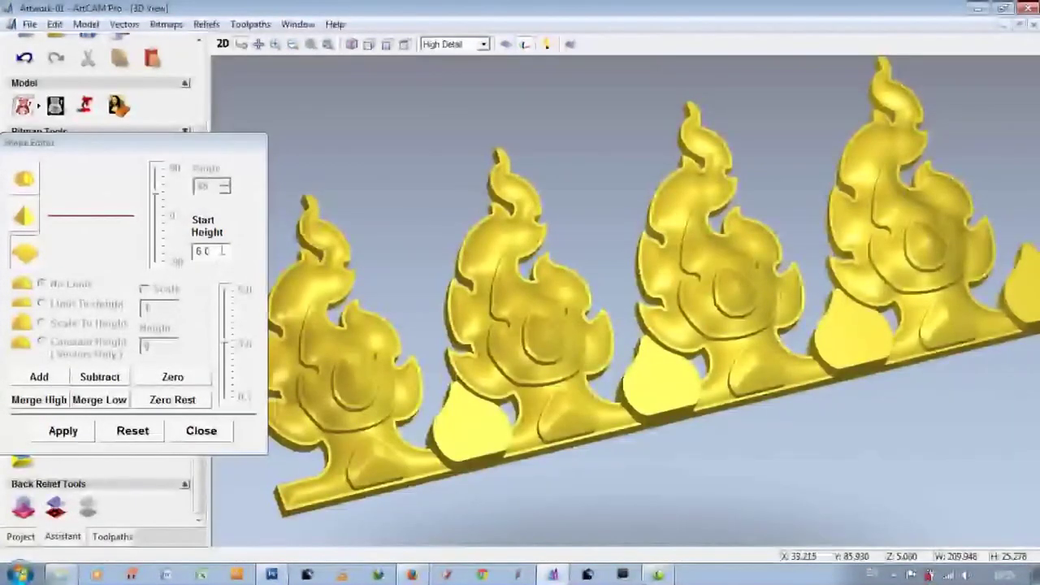
left_click_drag(645, 390, 614, 374)
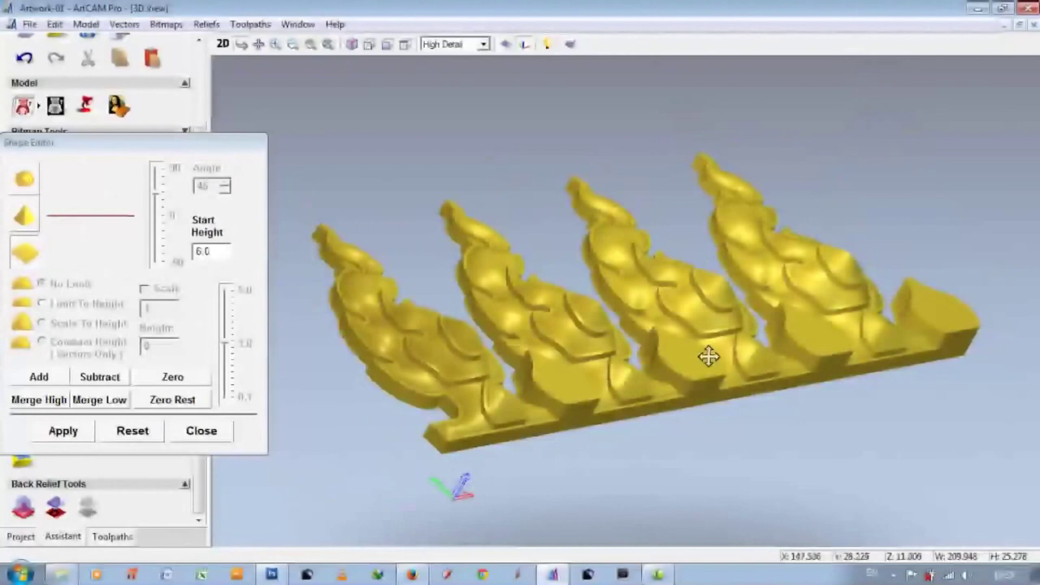
- Rebuild the base-strip teardrops at a 7.0 start height, then return to 2D
key("ctrl+z")
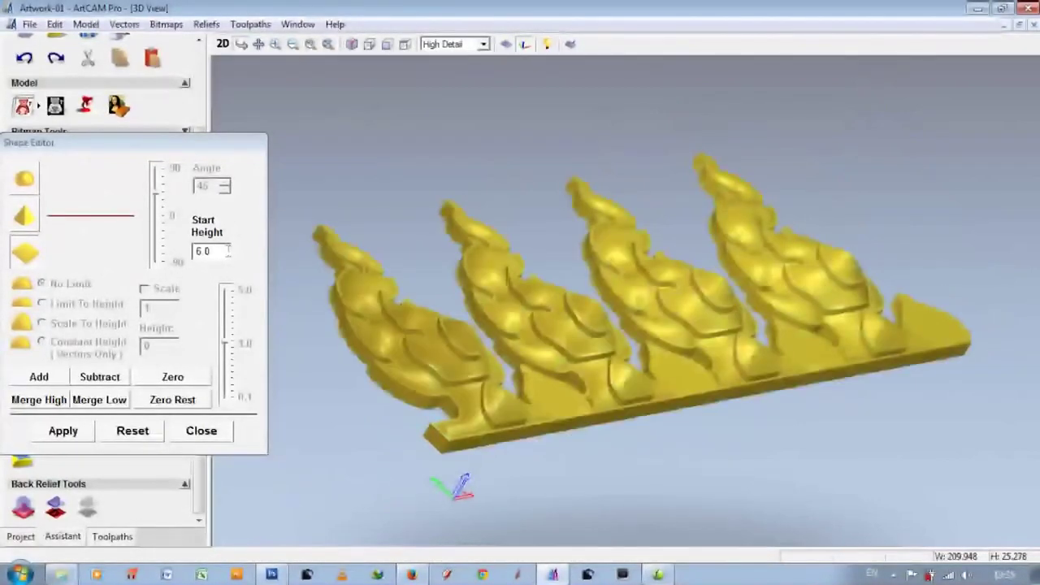
left_click(120, 257)
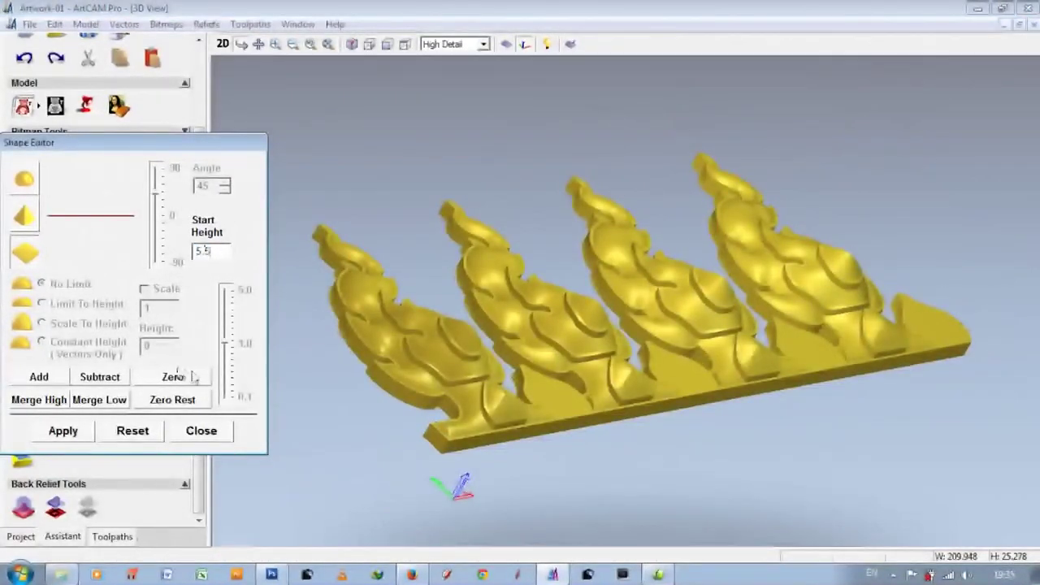
type("5.5")
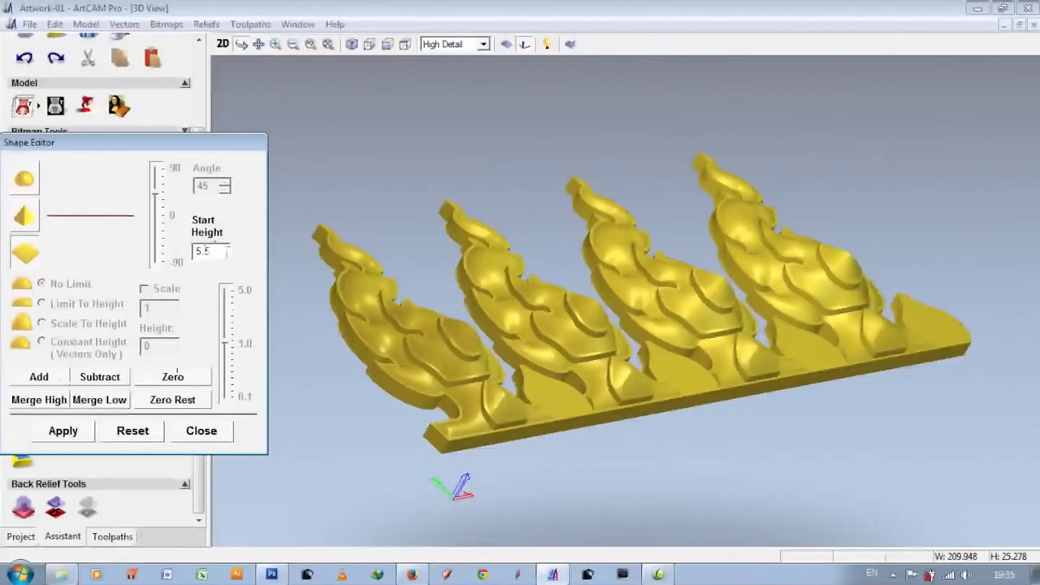
left_click(173, 377)
type("6")
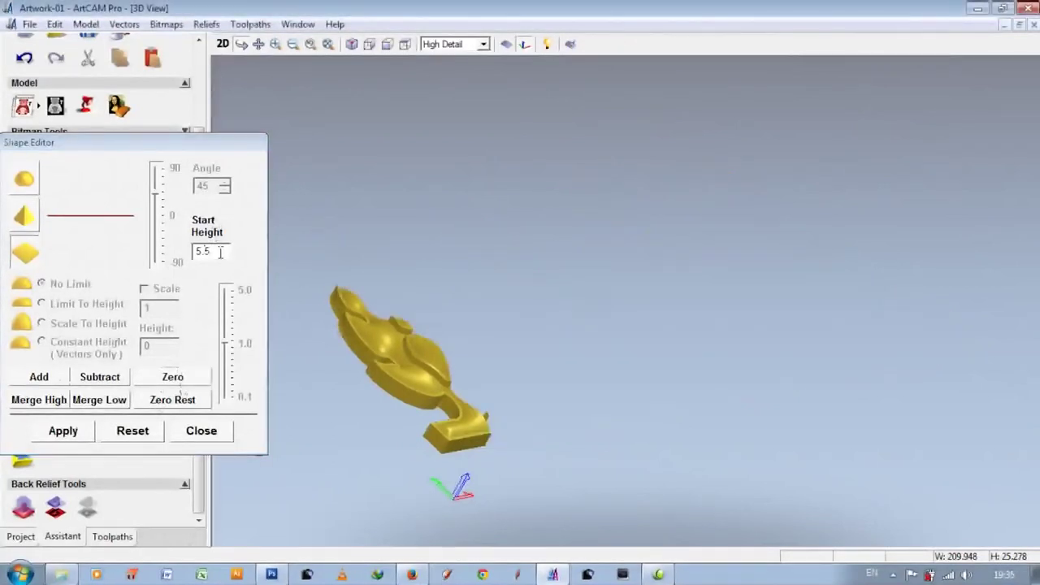
left_click(59, 379)
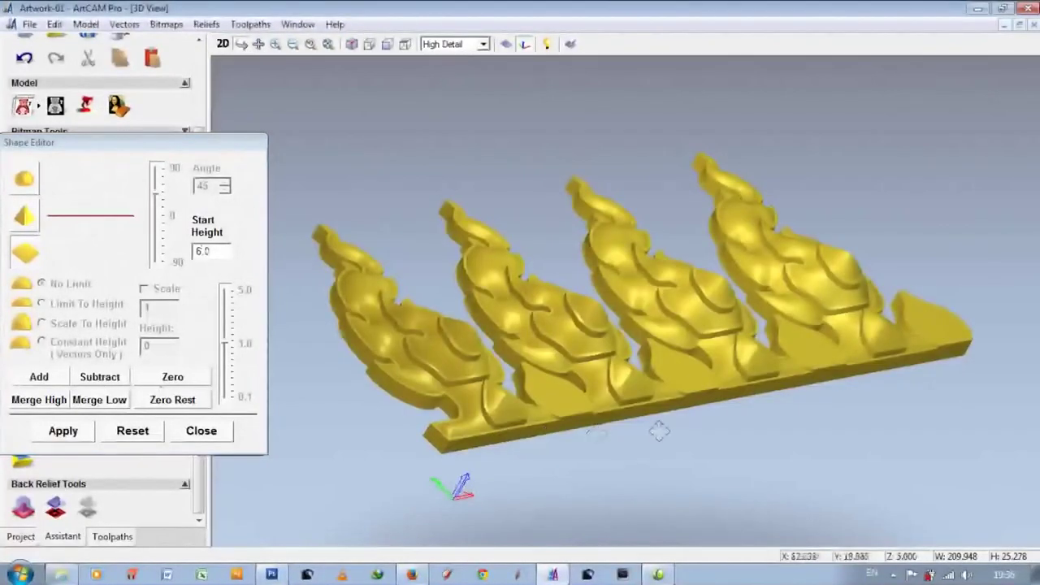
left_click_drag(596, 434, 536, 438)
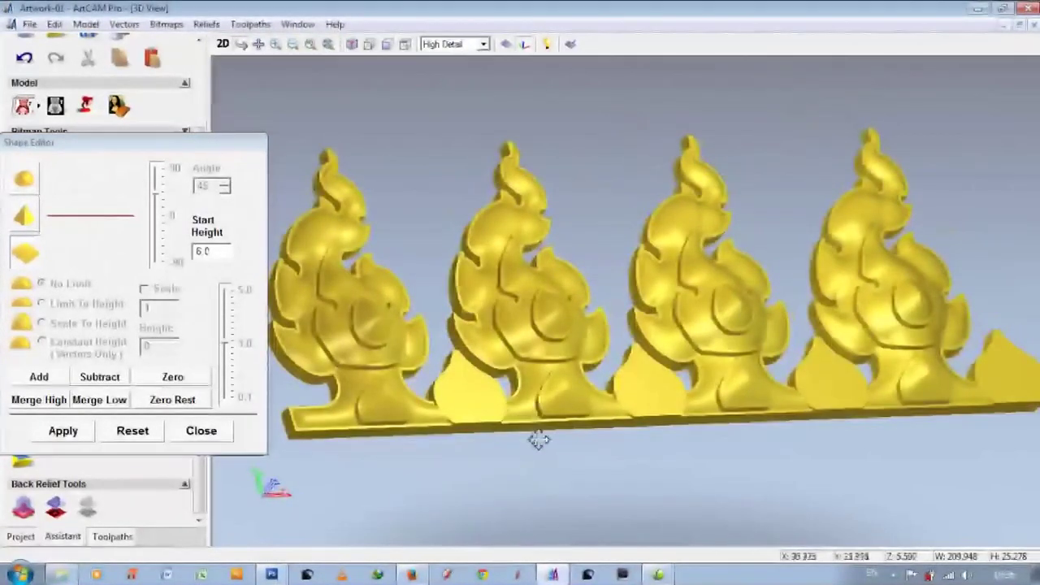
left_click(199, 379)
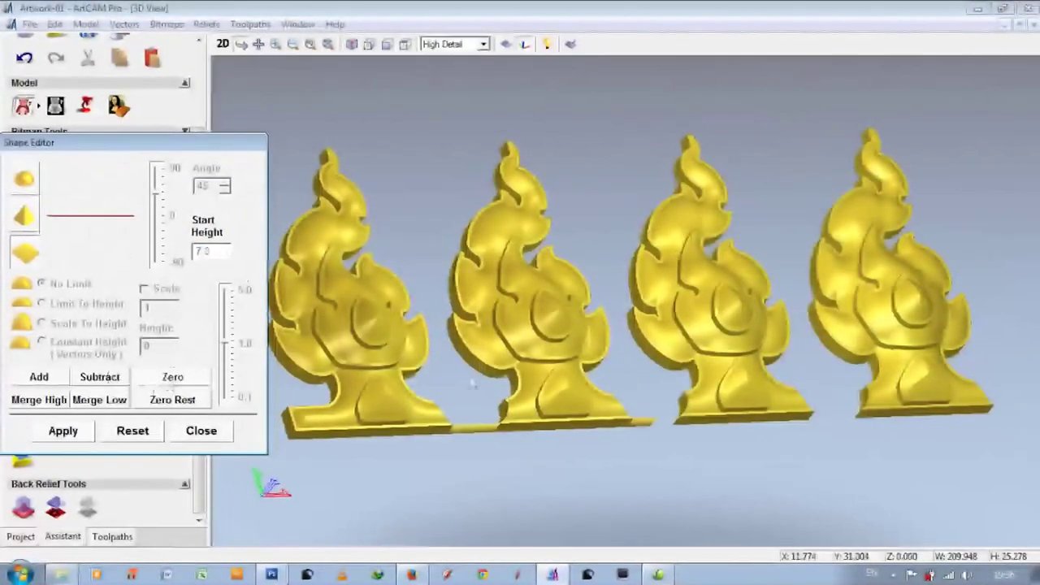
left_click(168, 381)
left_click(39, 376)
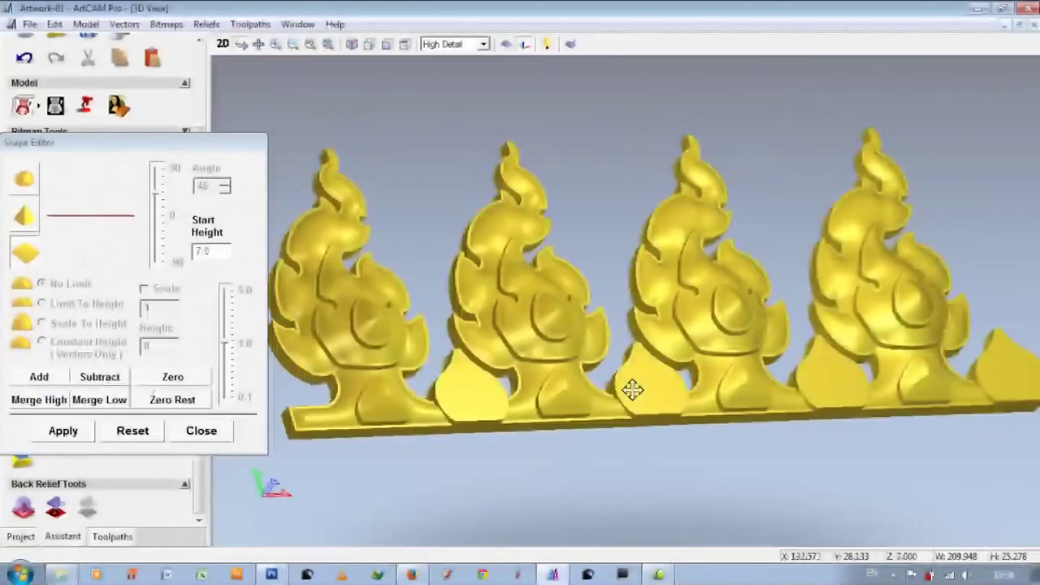
key("F2")
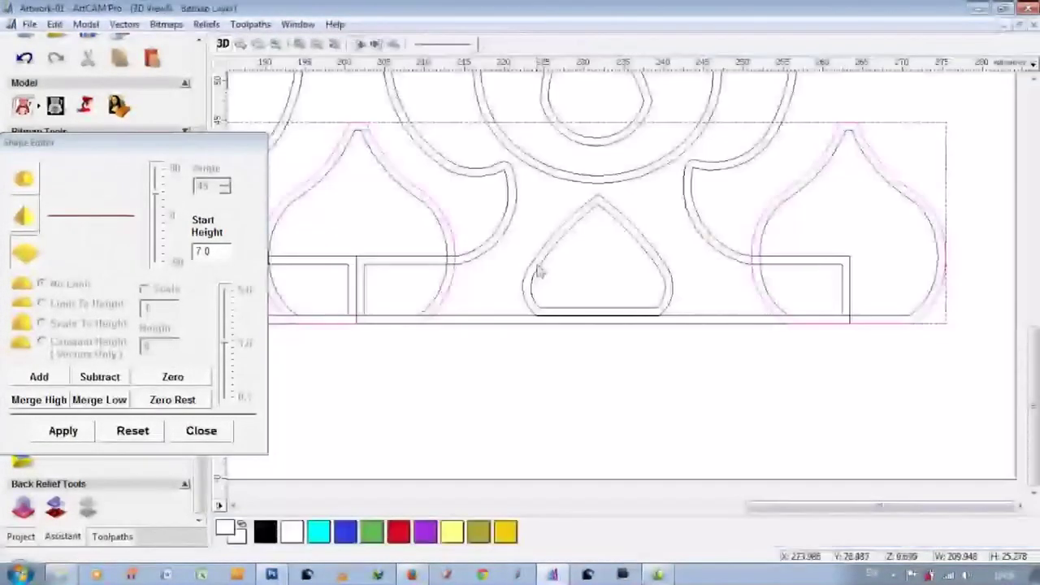
- Recalculate the base triangles with a 30° peaked profile from start height 1 and orbit in 3D
scroll(891, 189, "up", 2)
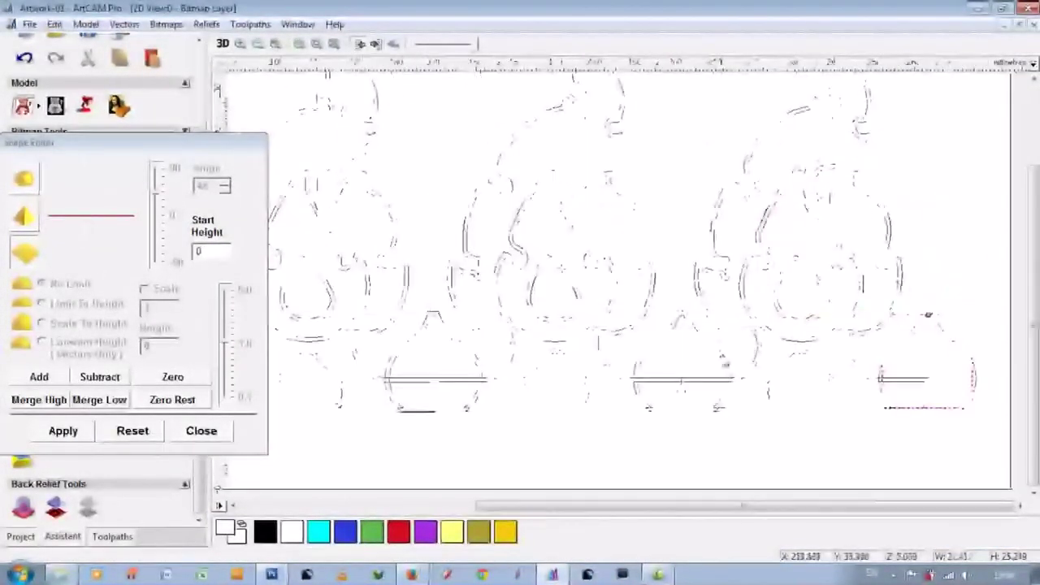
middle_click_drag(616, 287, 519, 320)
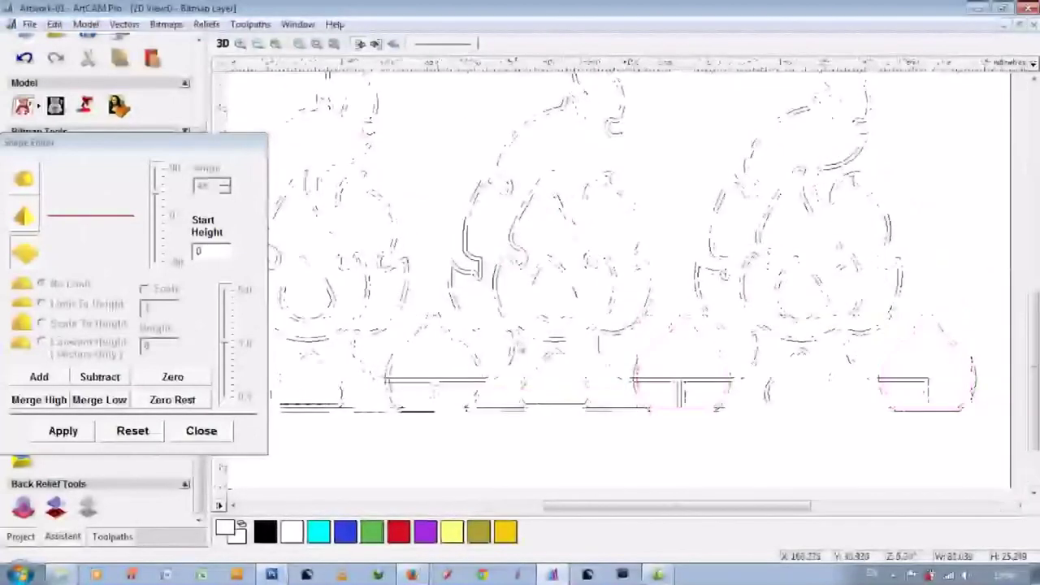
middle_click_drag(521, 312, 522, 271)
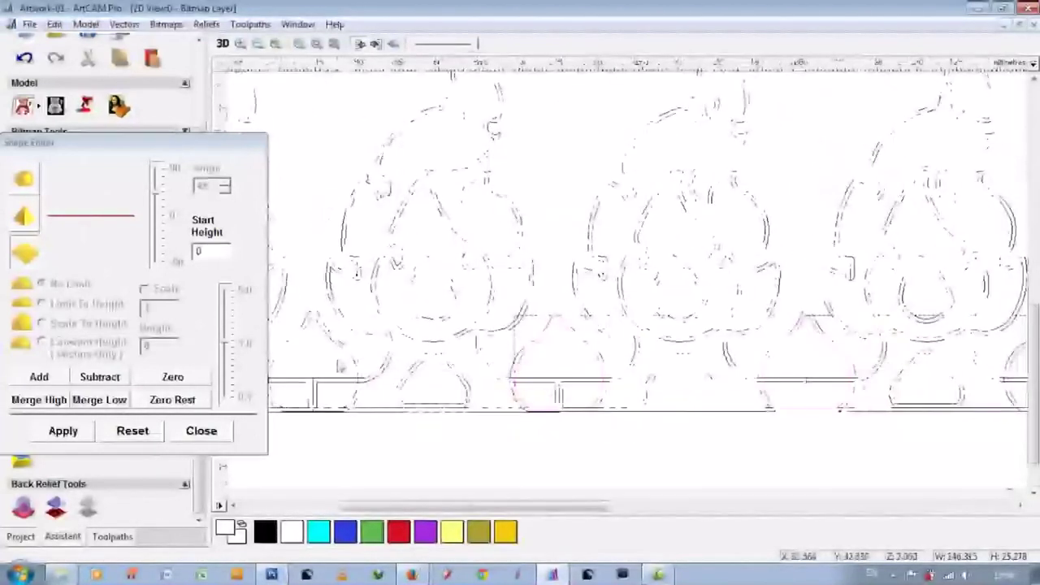
left_click_drag(537, 513, 536, 505)
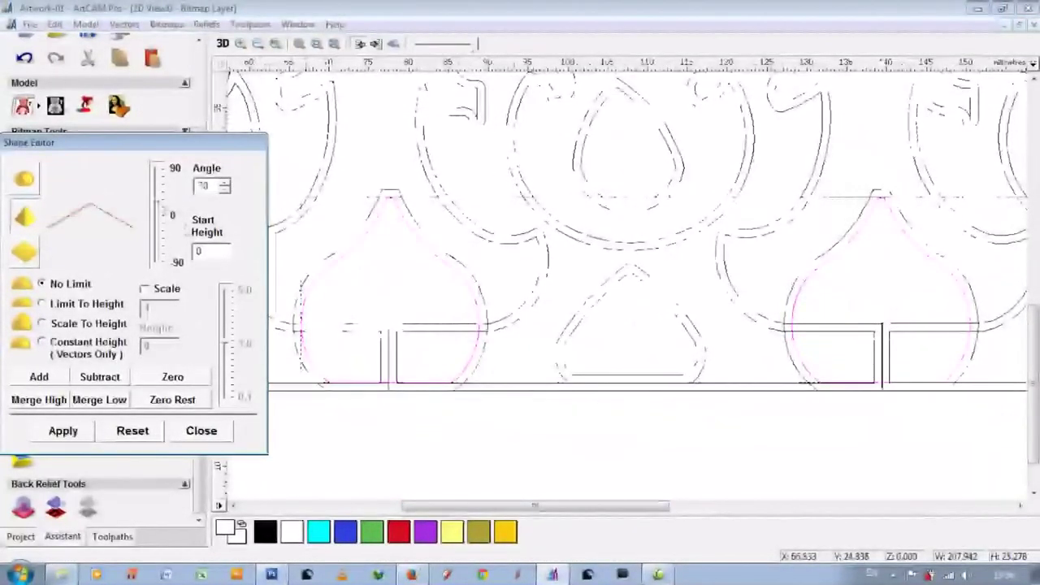
left_click(34, 382)
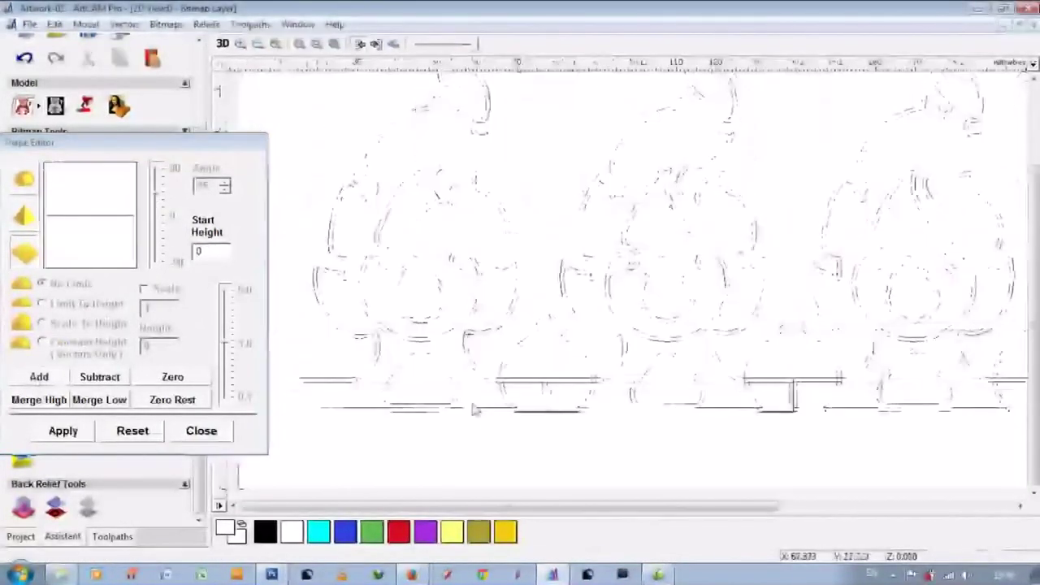
key("F3")
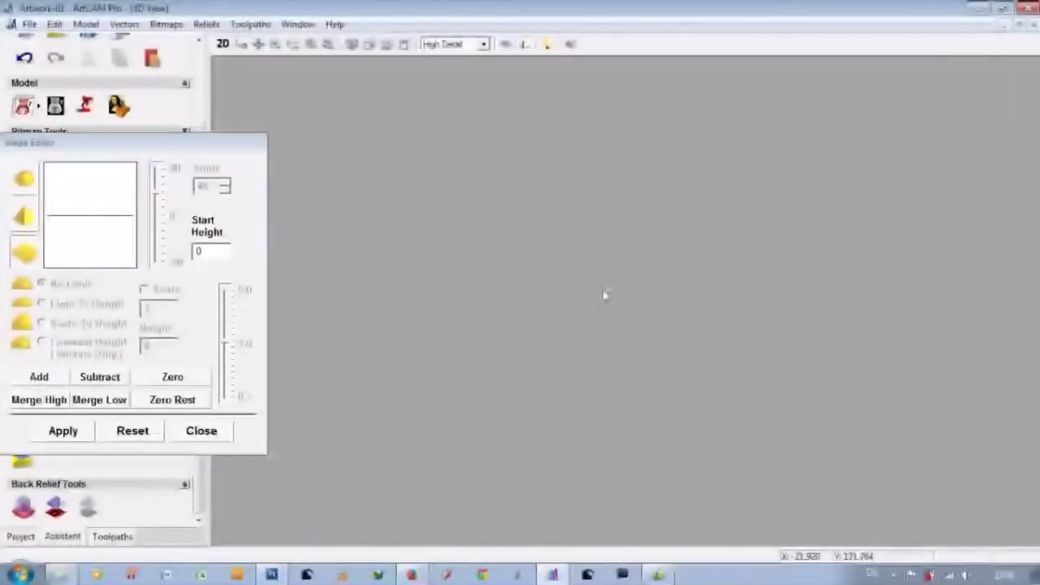
mouse_move(601, 342)
left_mouse_down()
mouse_move(699, 344)
mouse_move(650, 313)
left_mouse_up()
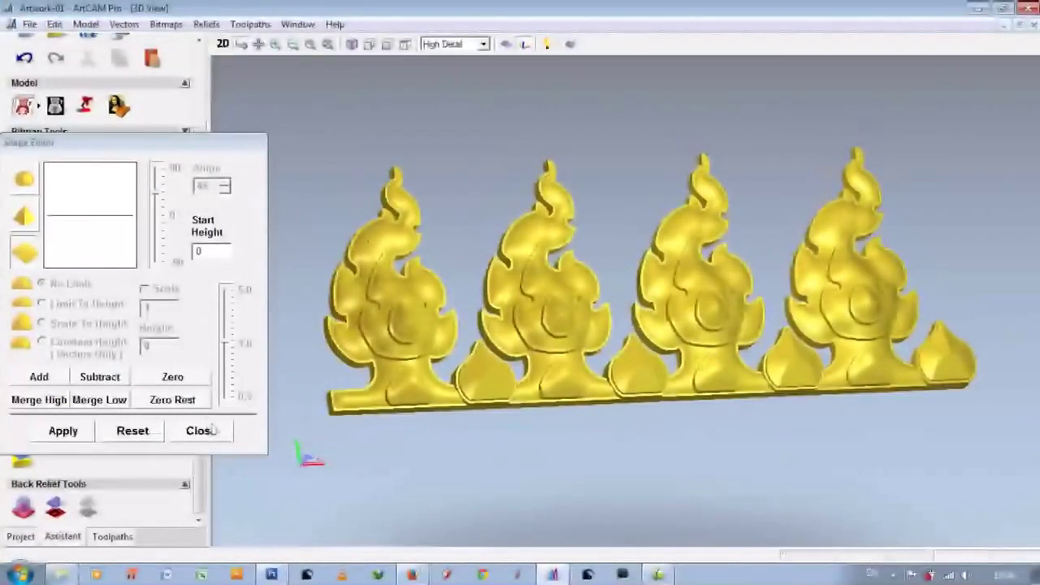
- Close the Shape Editor and show the frieze as a grayscale relief image in 2D
left_click(201, 430)
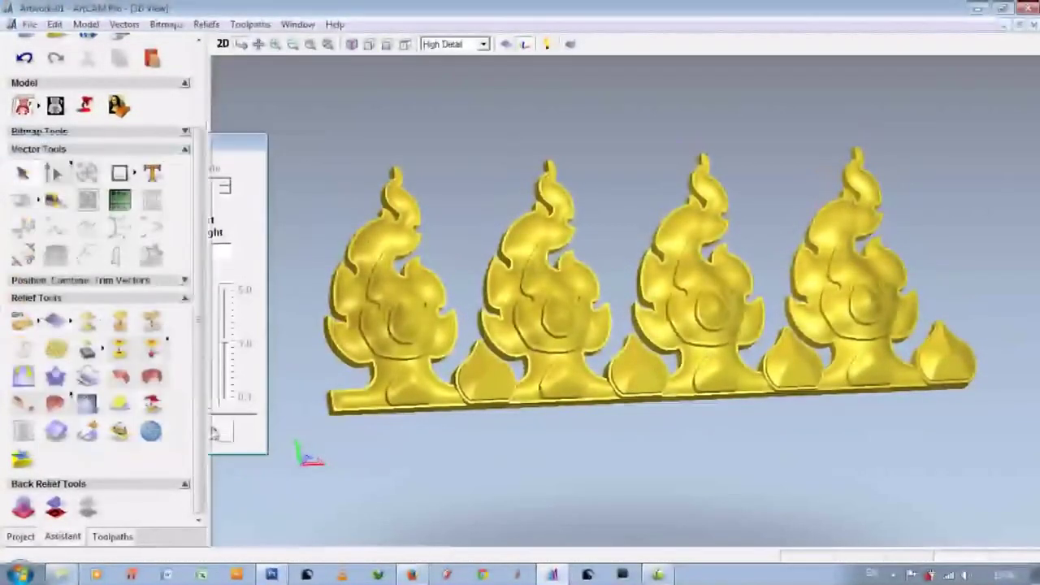
left_click(223, 45)
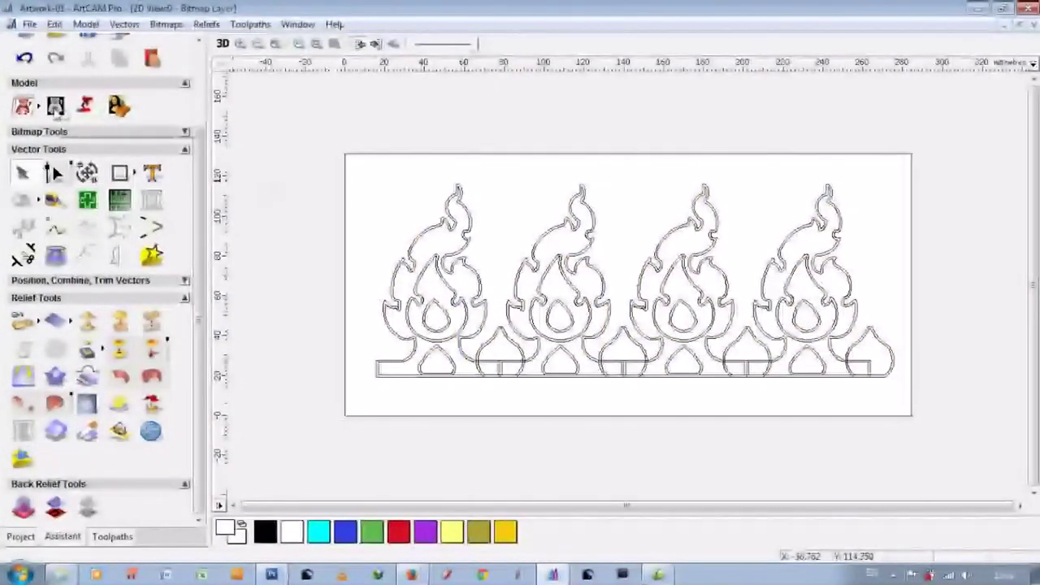
left_click(55, 107)
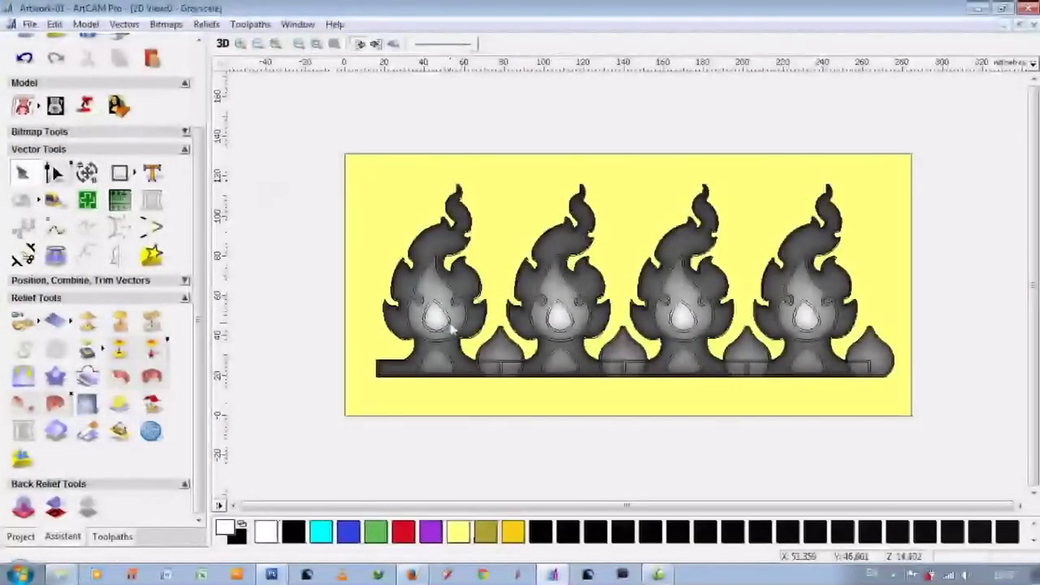